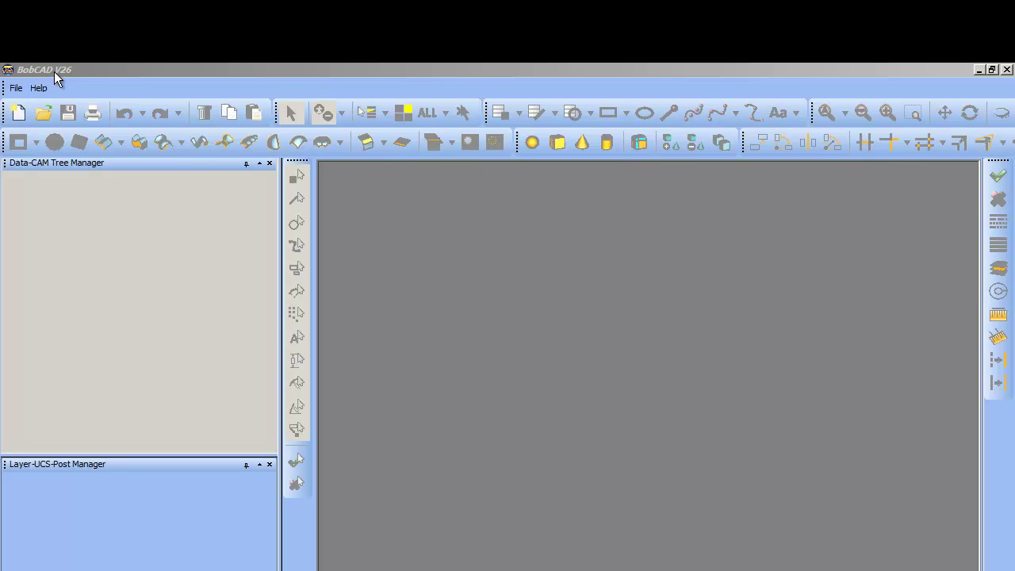
# Create a new document with a Milling machining job that uses the BC_3x_Mill machine.
pyautogui.click(18, 113)
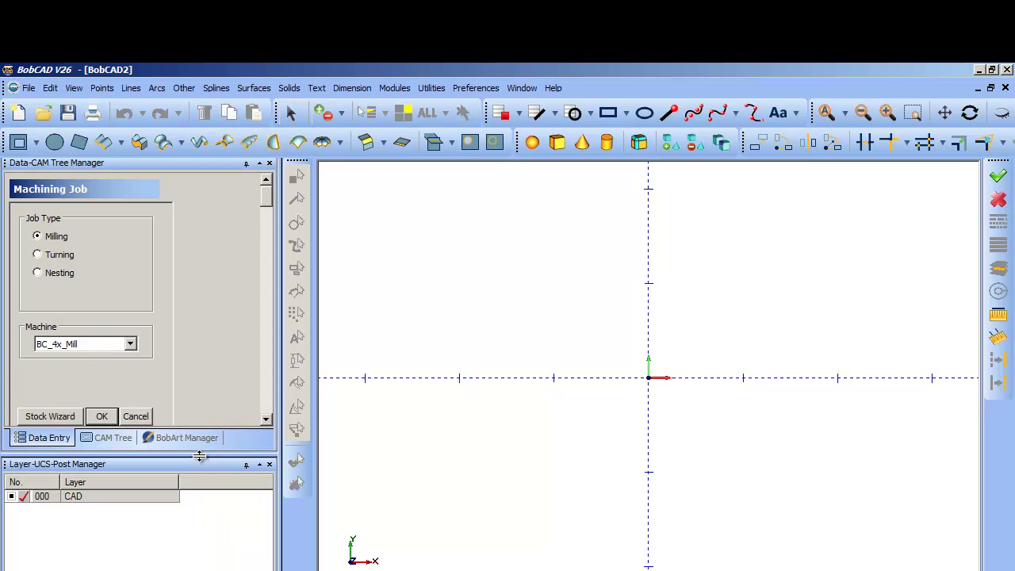
pyautogui.moveTo(200, 456); pyautogui.dragTo(192, 523)
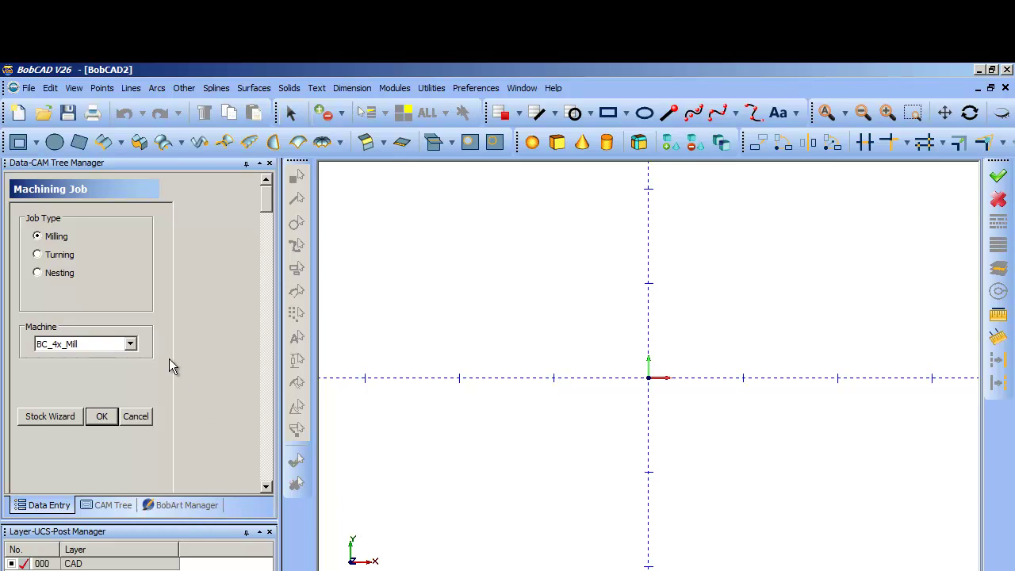
pyautogui.click(130, 345)
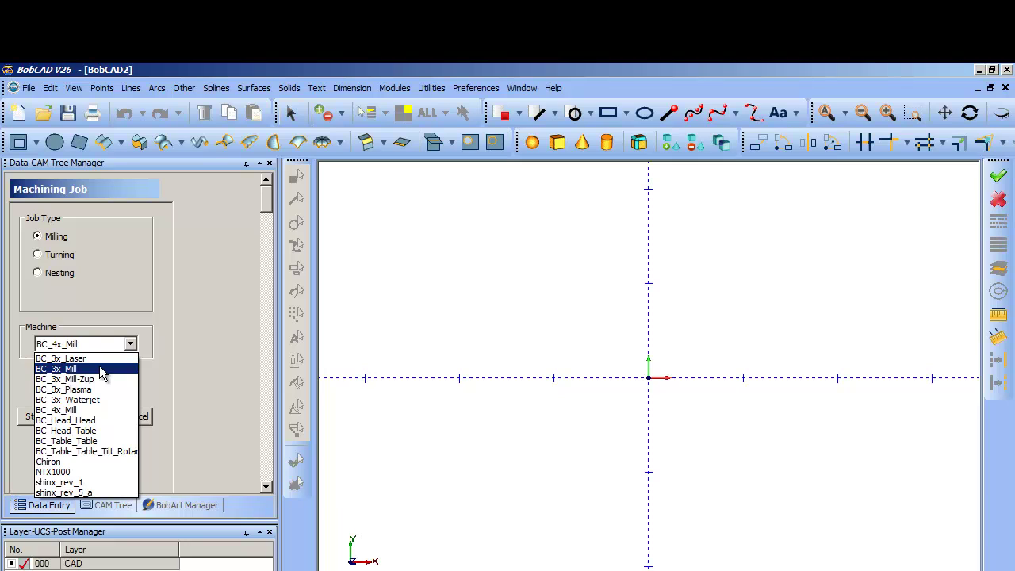
pyautogui.click(99, 368)
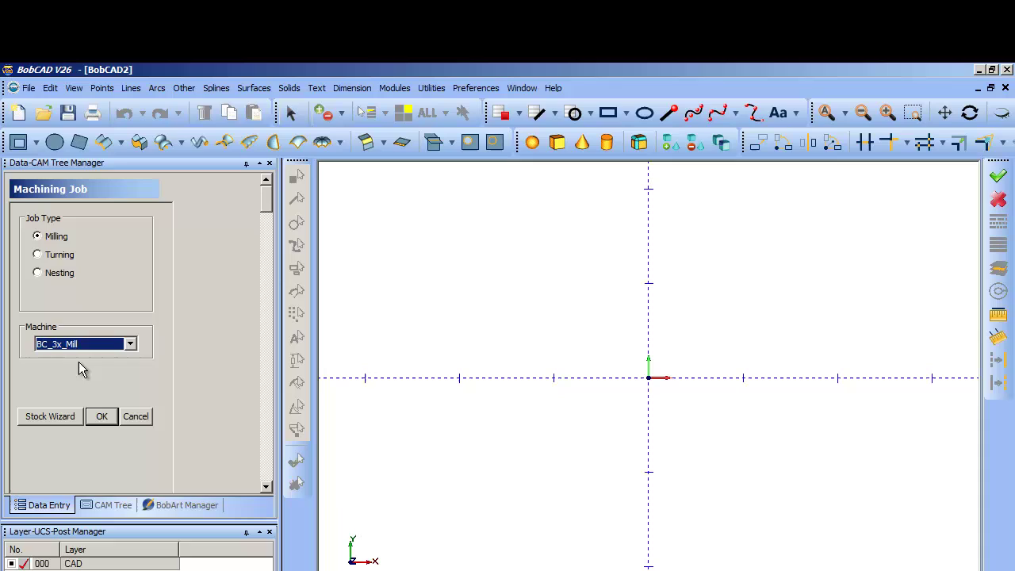
pyautogui.click(96, 416)
pyautogui.click(96, 415)
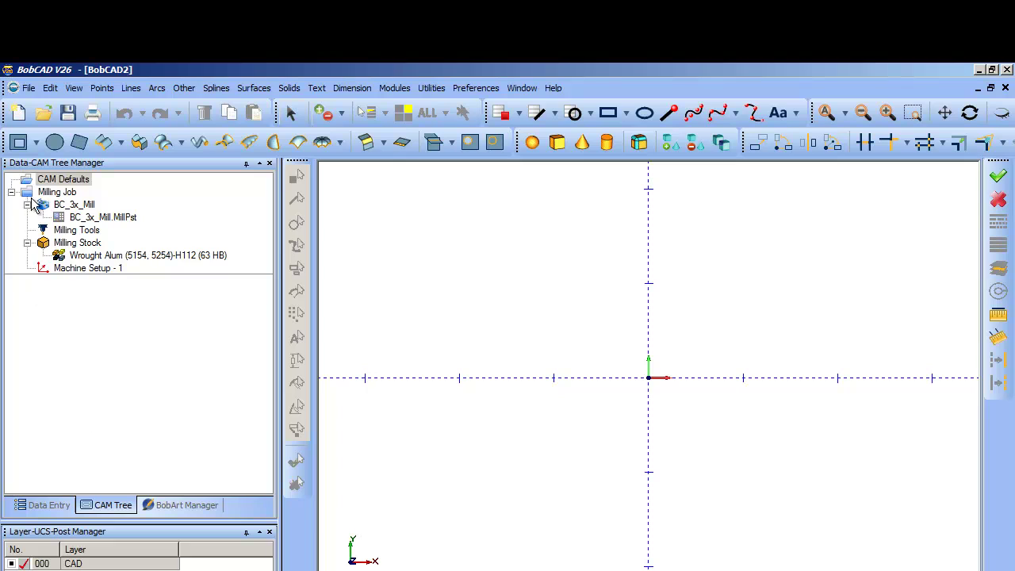
pyautogui.click(99, 217)
pyautogui.click(74, 205)
pyautogui.click(86, 183)
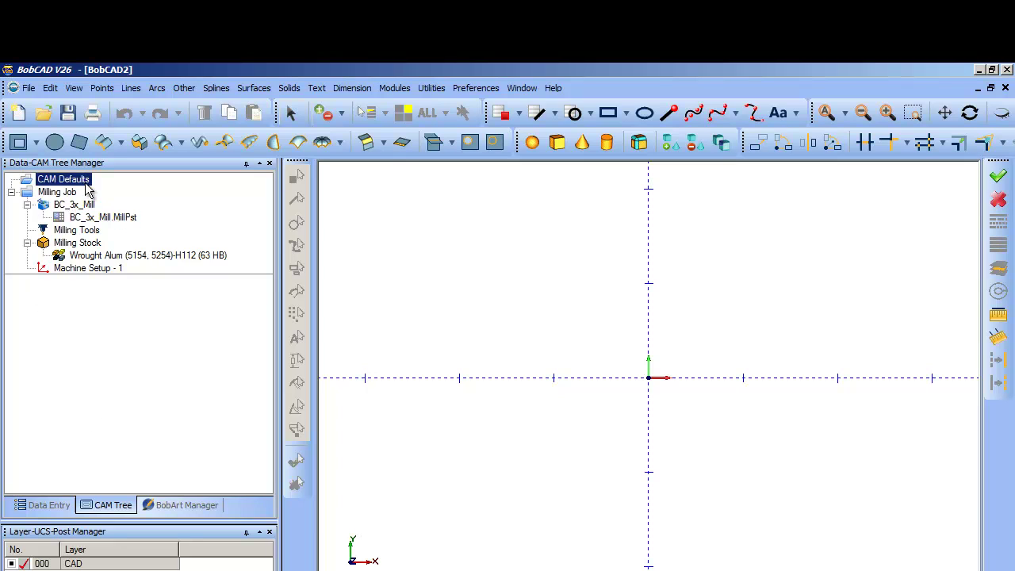
pyautogui.click(79, 204)
pyautogui.click(67, 179)
pyautogui.click(60, 192)
pyautogui.click(57, 205)
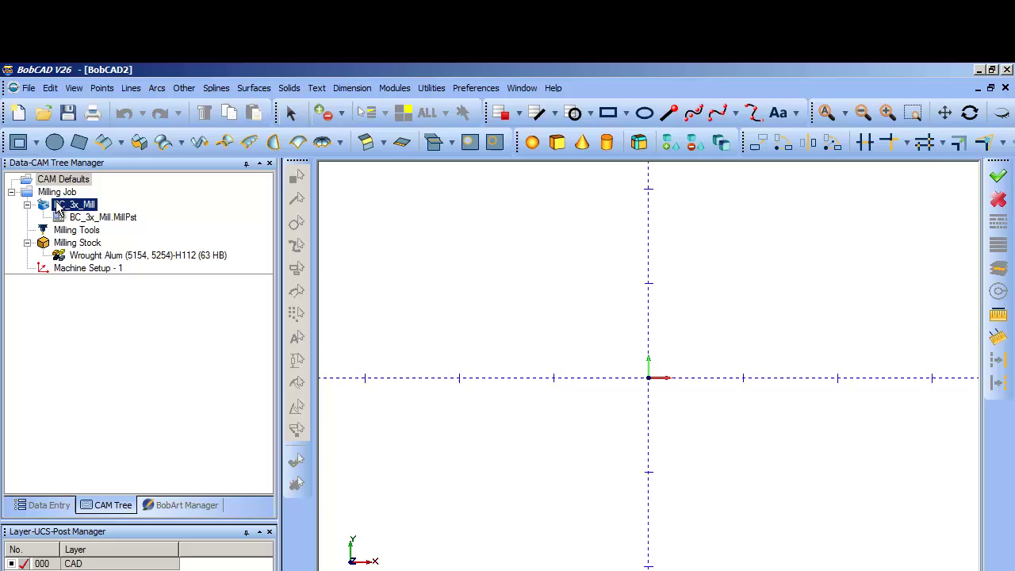
# Examine the milling job's post processor setting and browse the available mill post files, keeping BC_3x_Mill.MillPst.
pyautogui.click(90, 218)
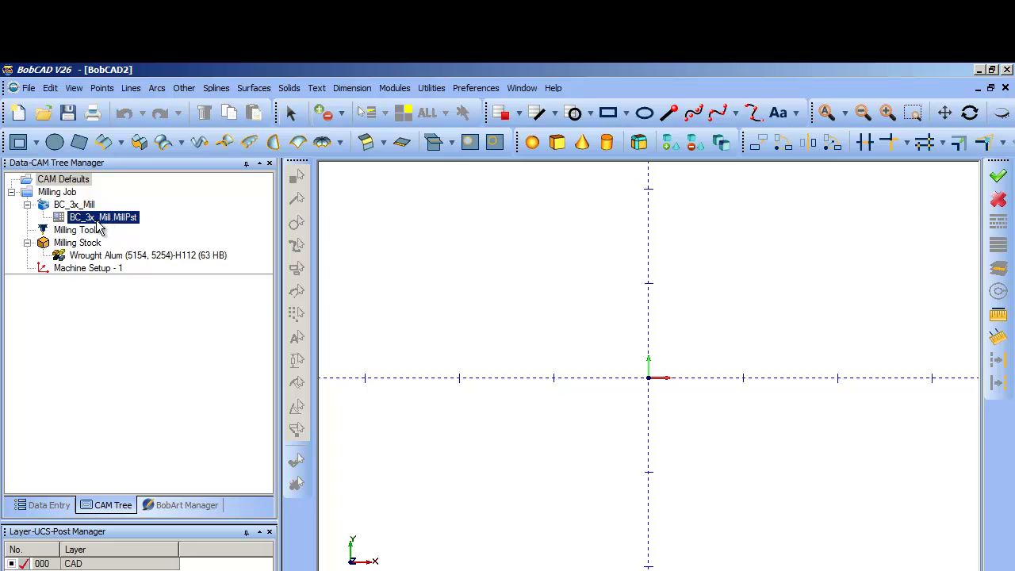
pyautogui.click(93, 222)
pyautogui.rightClick(92, 217)
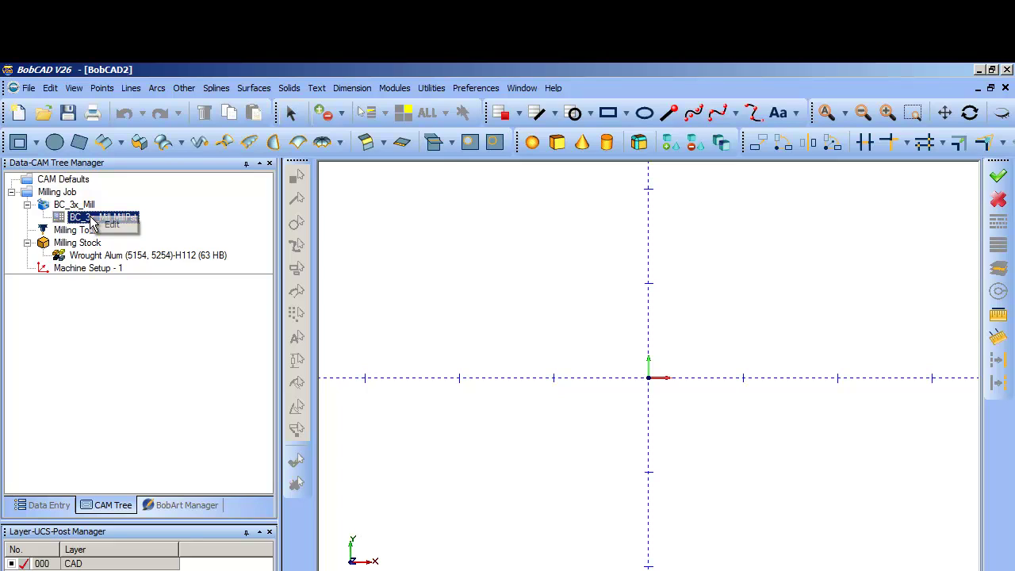
pyautogui.click(105, 226)
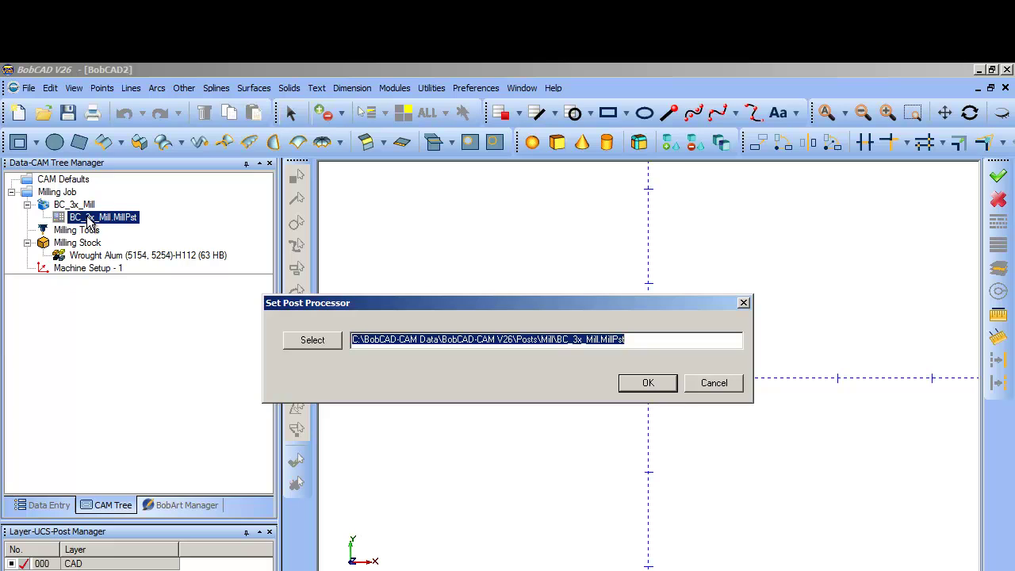
pyautogui.click(328, 346)
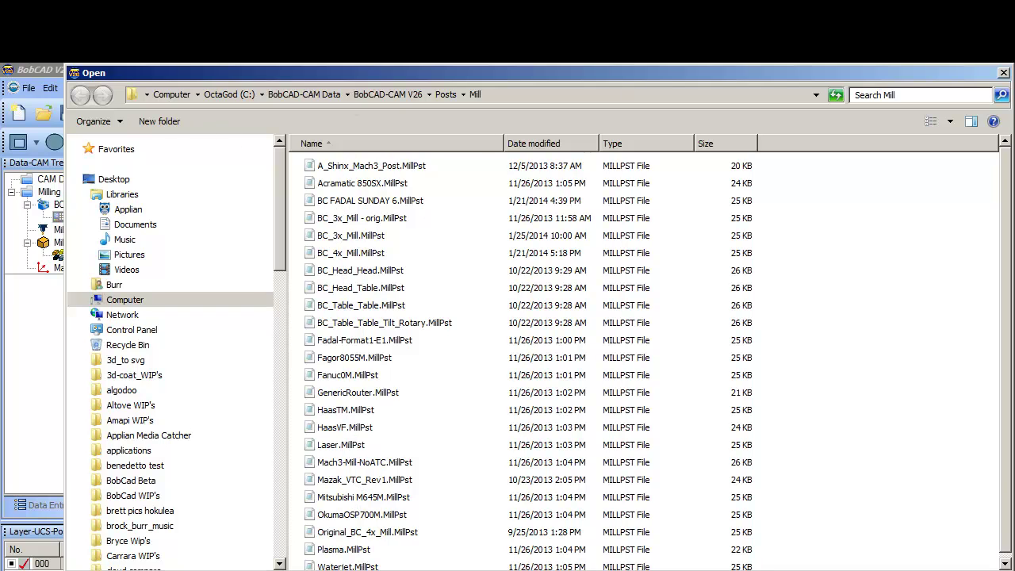
pyautogui.click(1003, 75)
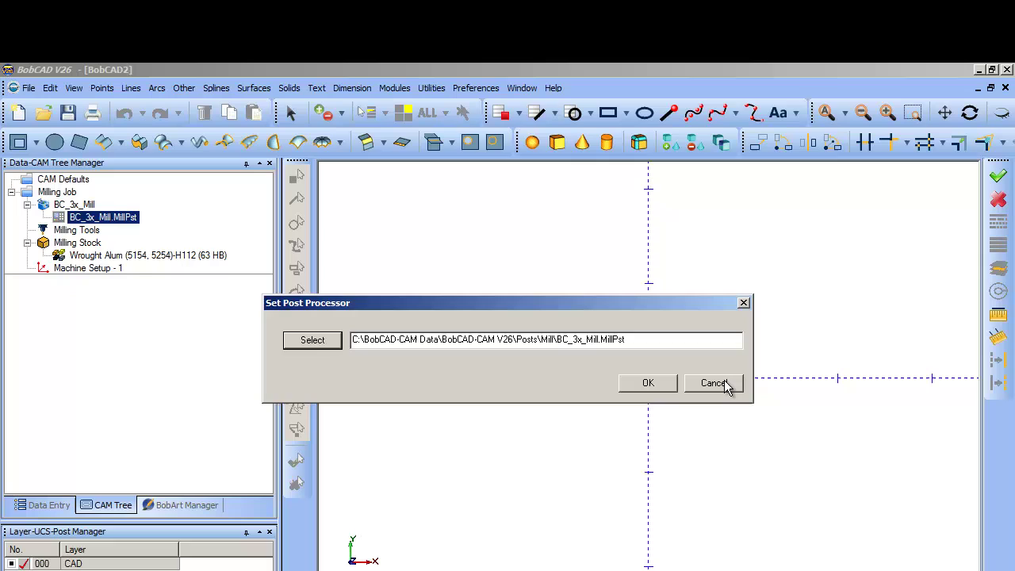
pyautogui.click(660, 389)
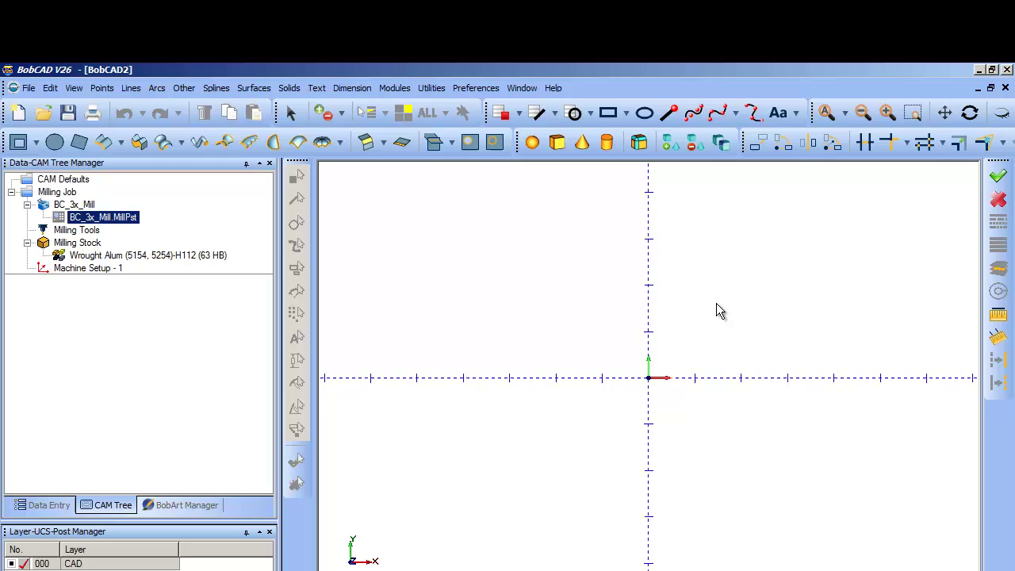
pyautogui.click(64, 268)
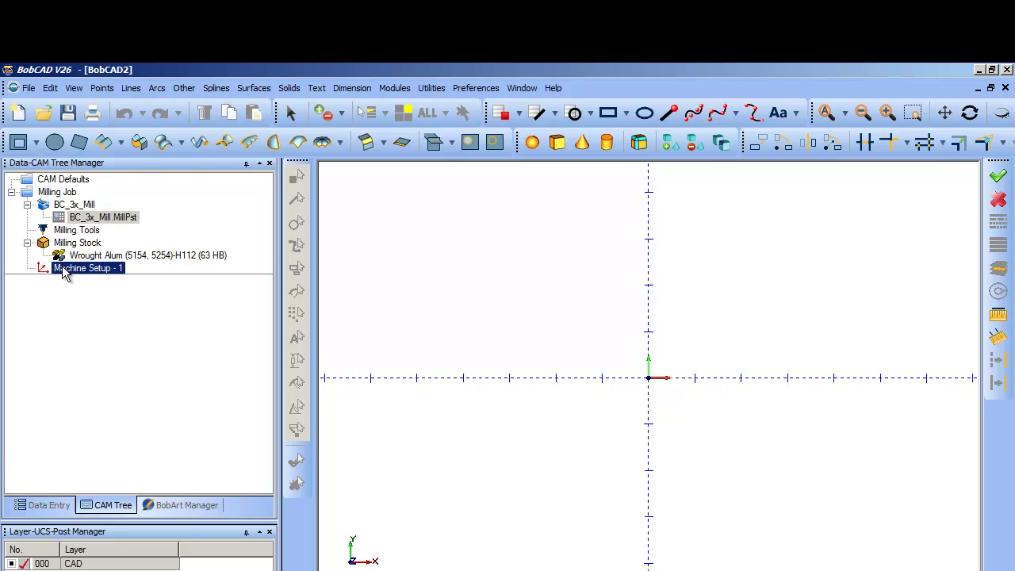
pyautogui.click(73, 255)
pyautogui.click(78, 243)
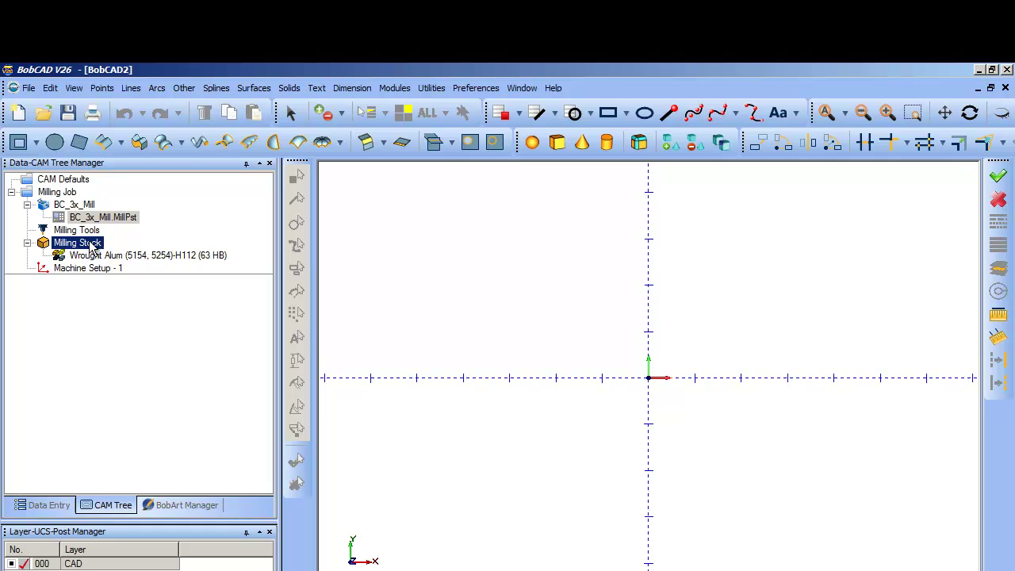
pyautogui.click(80, 255)
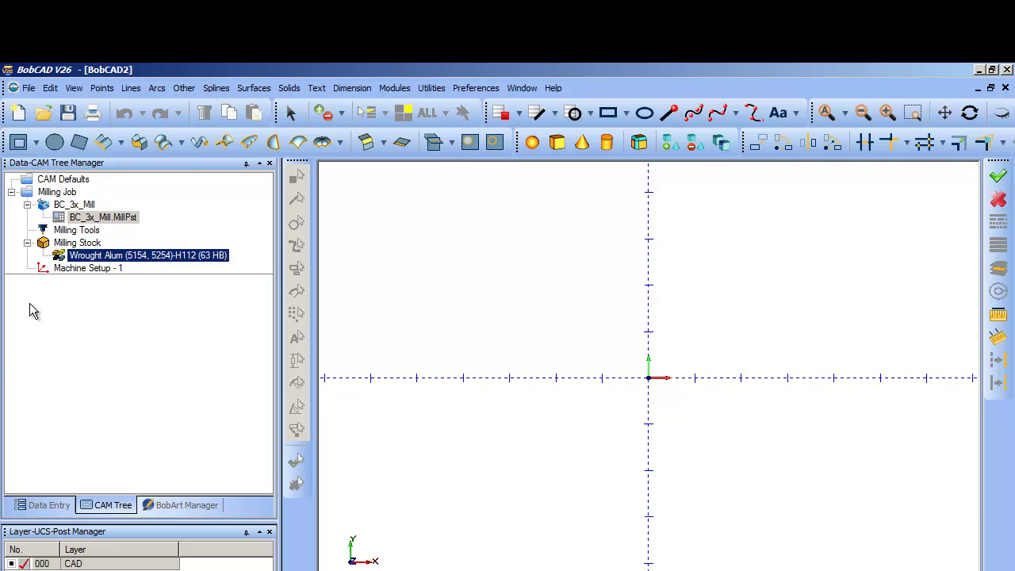
pyautogui.click(56, 245)
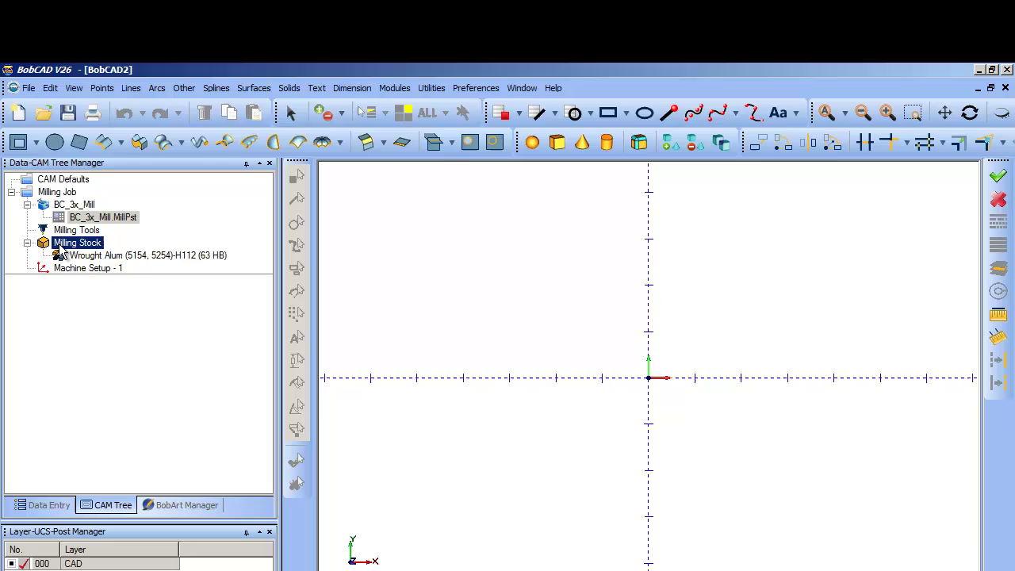
pyautogui.press('Up')
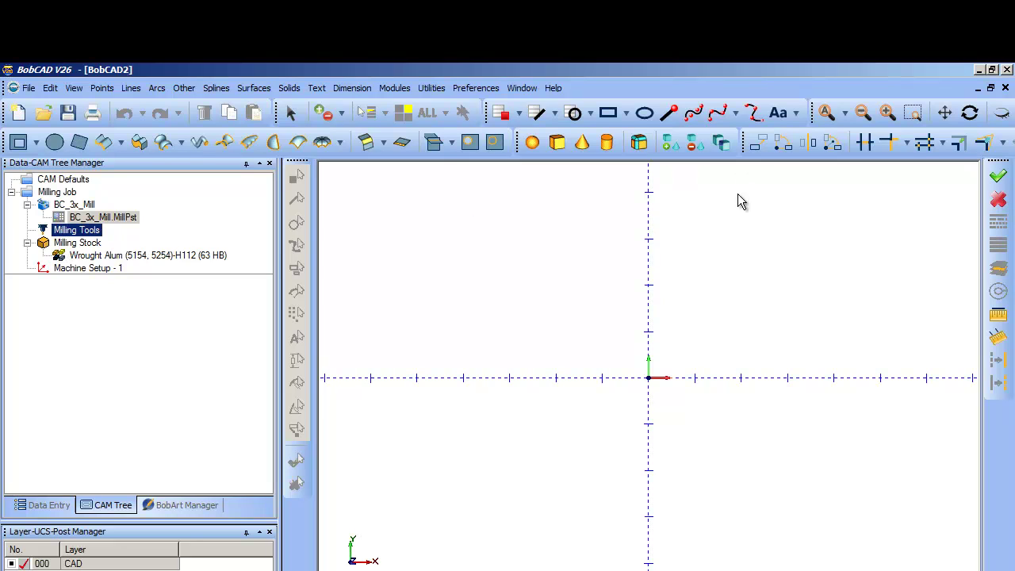
# Draw a sharp-cornered rectangle 6 long in X and 4 wide in Y, centred on the origin.
pyautogui.click(615, 114)
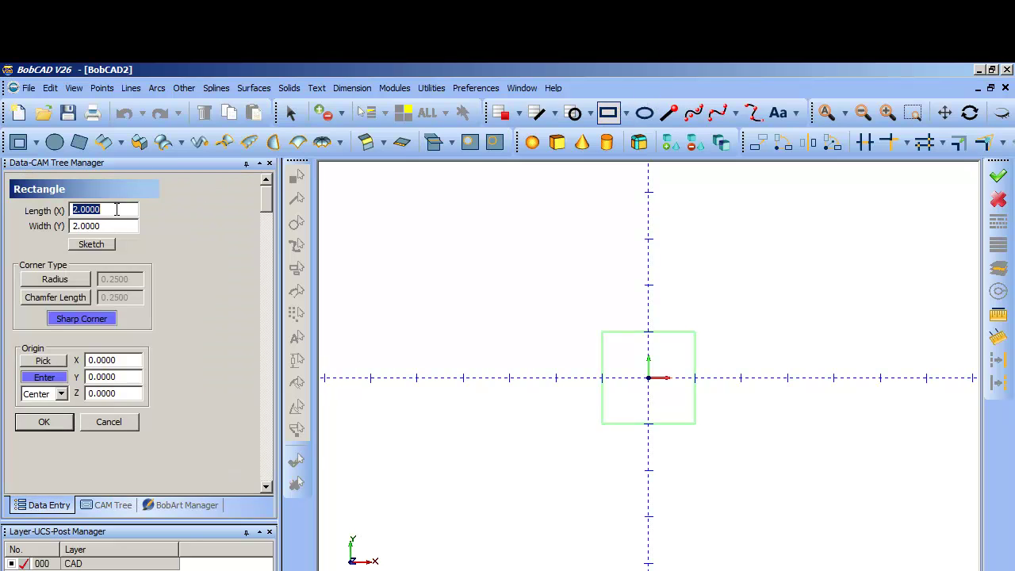
pyautogui.write('4')
pyautogui.press('Tab')
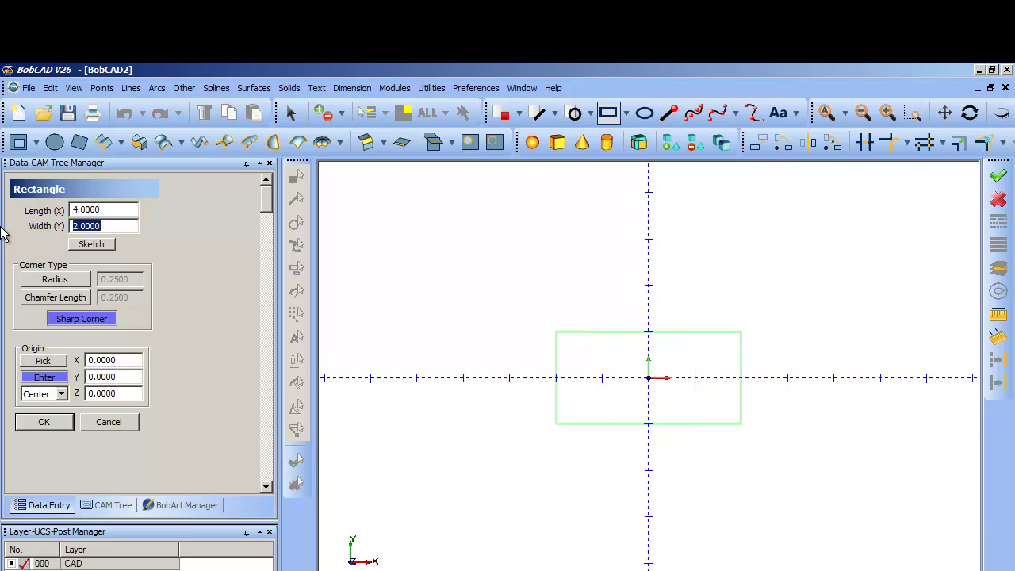
pyautogui.write('4')
pyautogui.press('Tab')
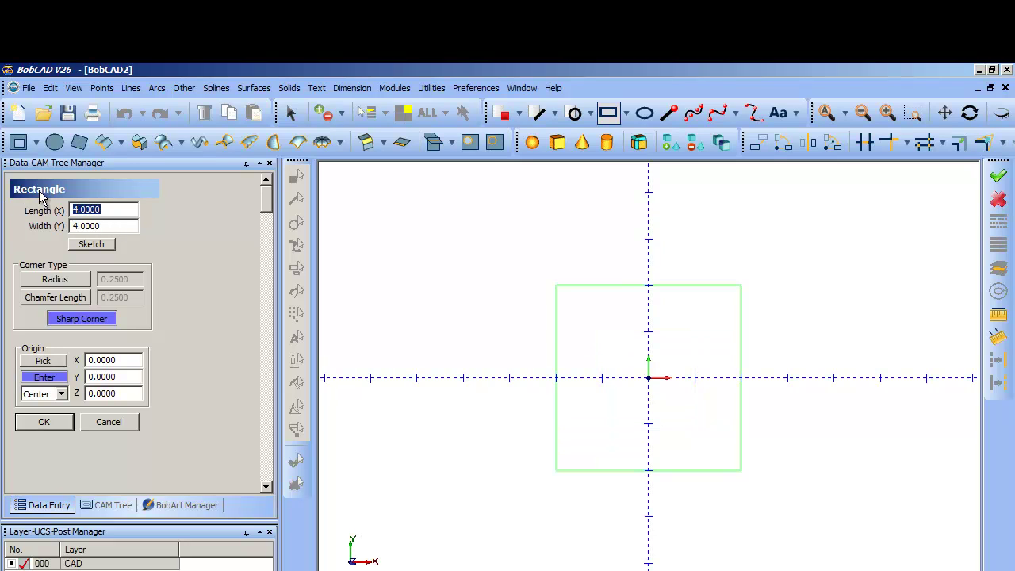
pyautogui.write('6')
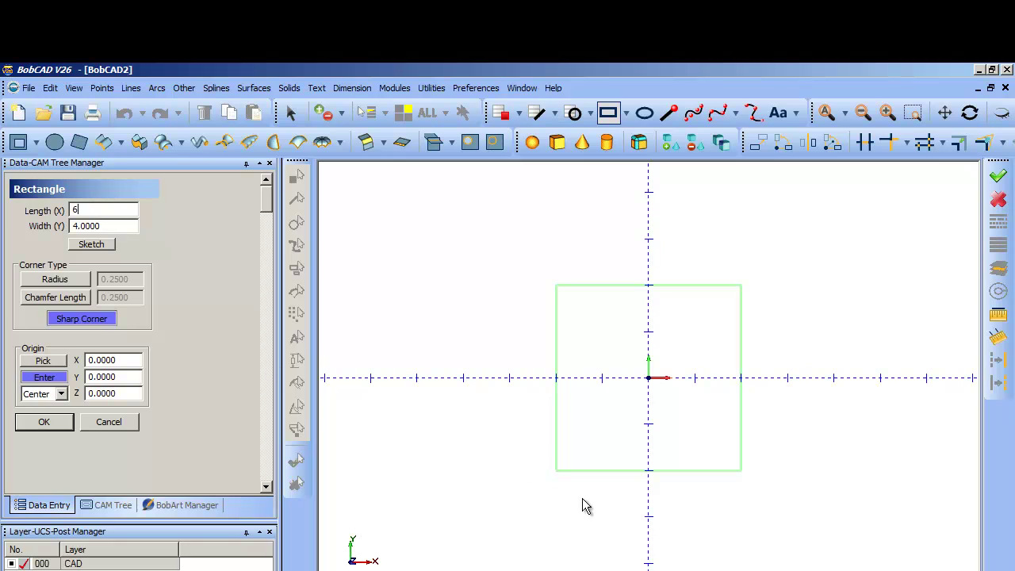
pyautogui.click(46, 423)
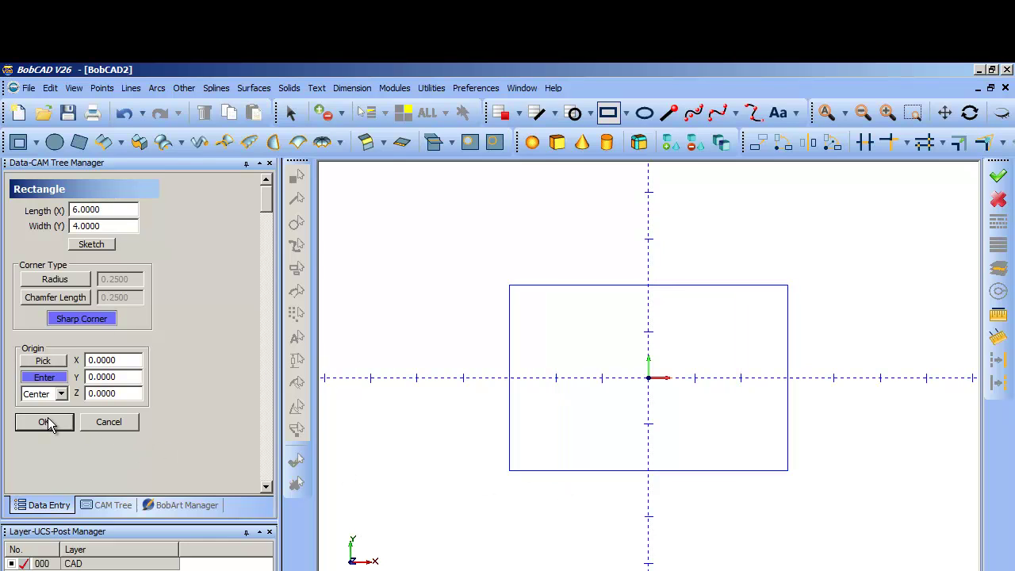
pyautogui.click(103, 423)
pyautogui.moveTo(650, 417); pyautogui.dragTo(519, 378, button='middle')
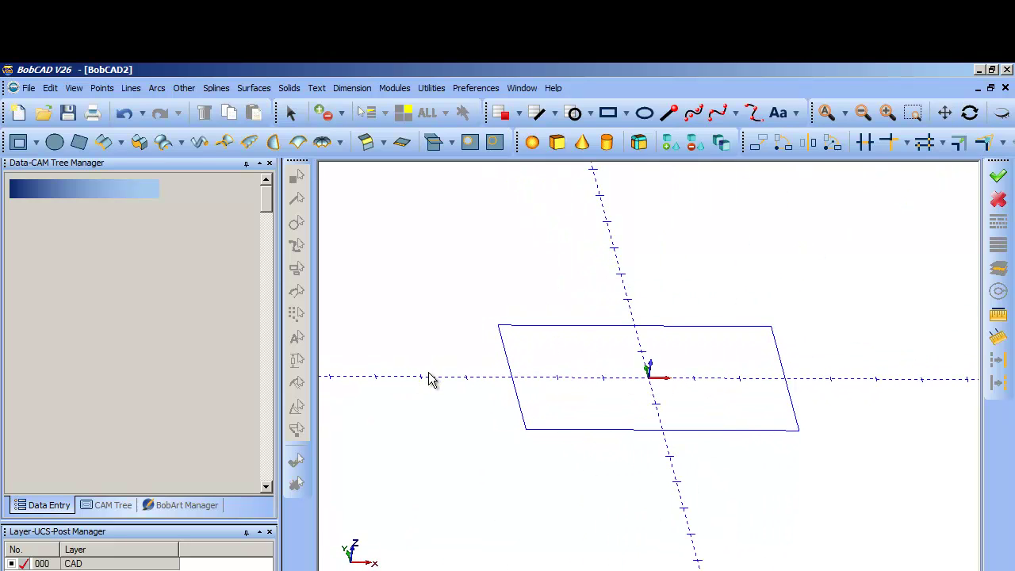
pyautogui.moveTo(687, 410); pyautogui.dragTo(686, 393, button='middle')
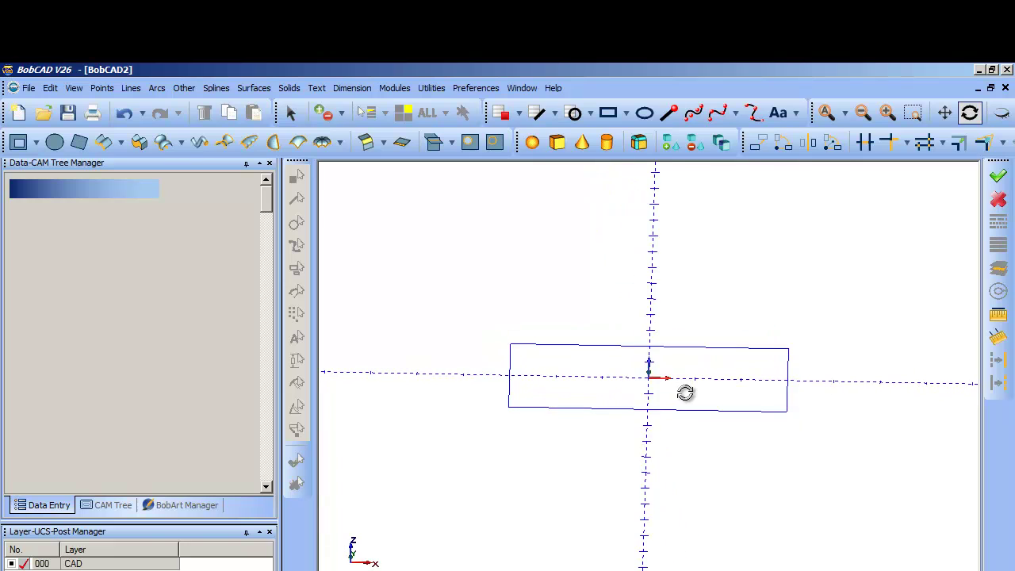
pyautogui.click(93, 505)
pyautogui.click(43, 241)
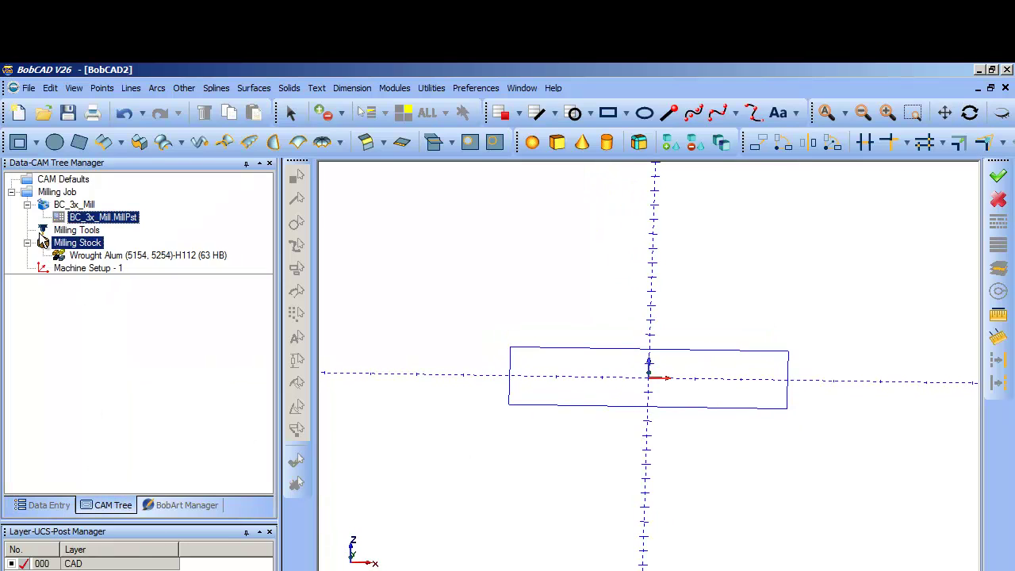
pyautogui.click(43, 230)
pyautogui.click(40, 193)
pyautogui.click(46, 206)
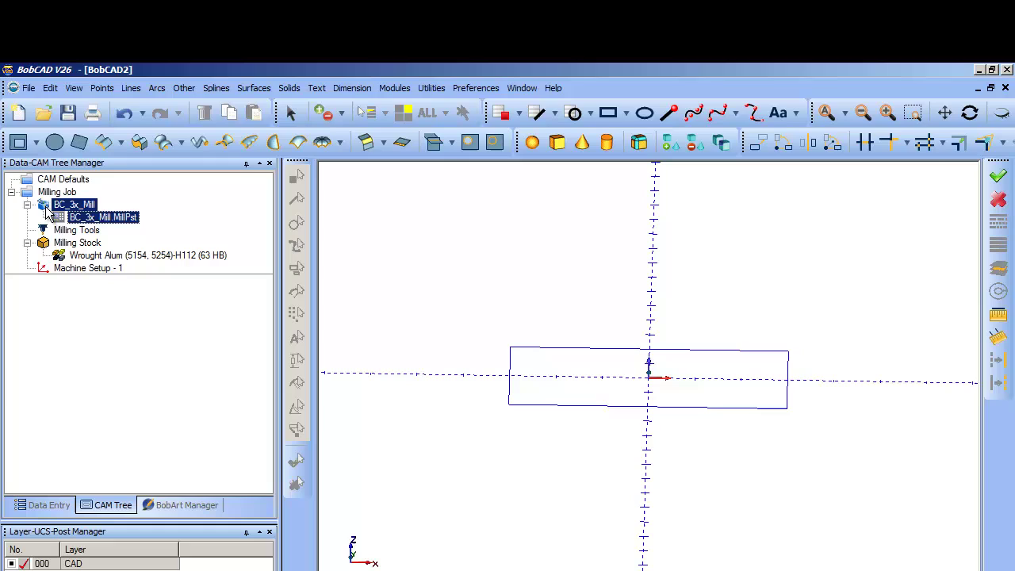
pyautogui.click(54, 242)
pyautogui.rightClick(55, 246)
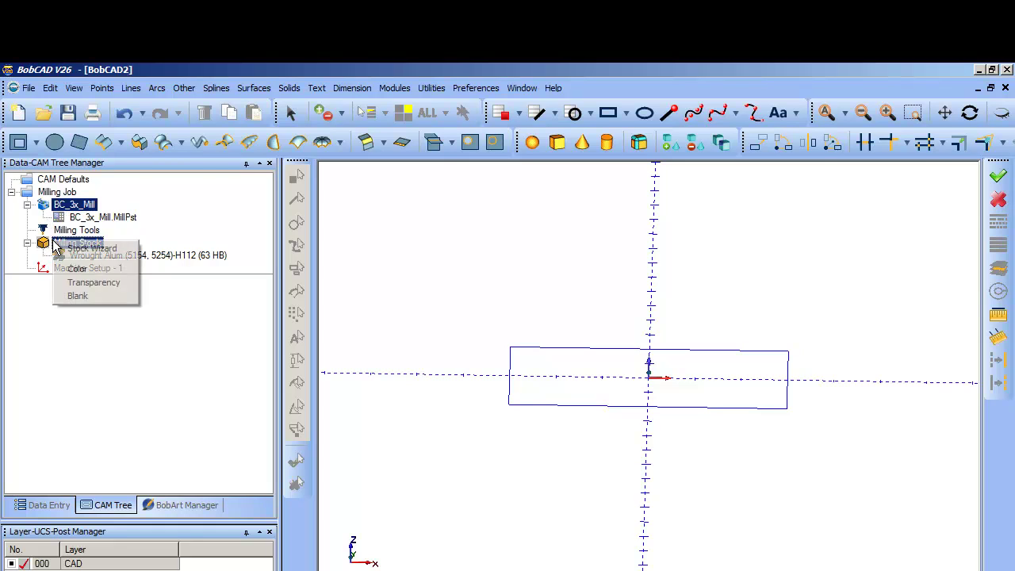
pyautogui.click(56, 270)
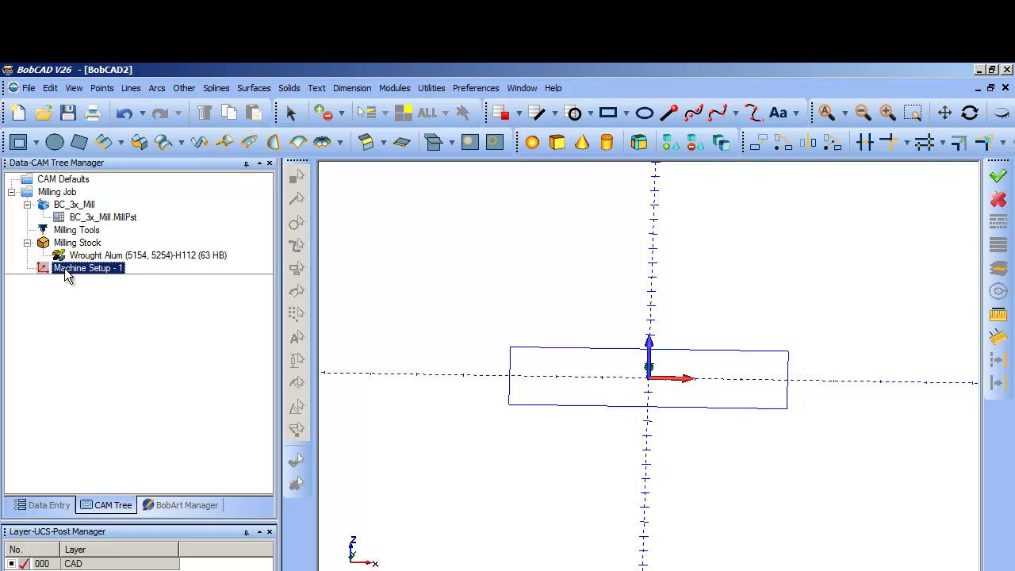
# Start a Mill 2 Axis feature under Machine Setup - 1 and proceed to the required stock wizard.
pyautogui.rightClick(65, 268)
pyautogui.click(101, 360)
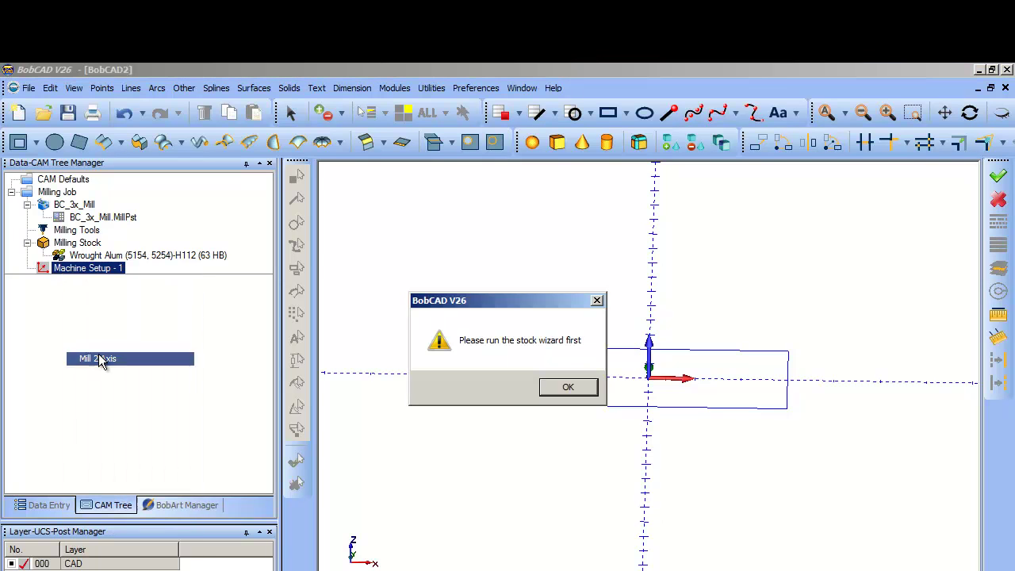
pyautogui.click(570, 387)
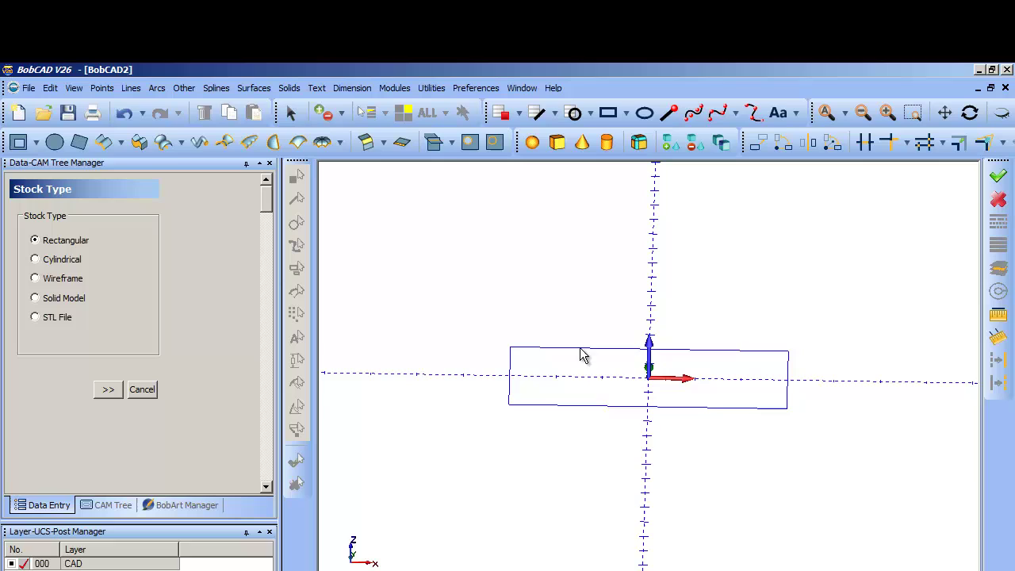
# Define rectangular stock as a bounding box taken automatically from the workspace with zero offsets, and proceed to the machine setup.
pyautogui.click(107, 390)
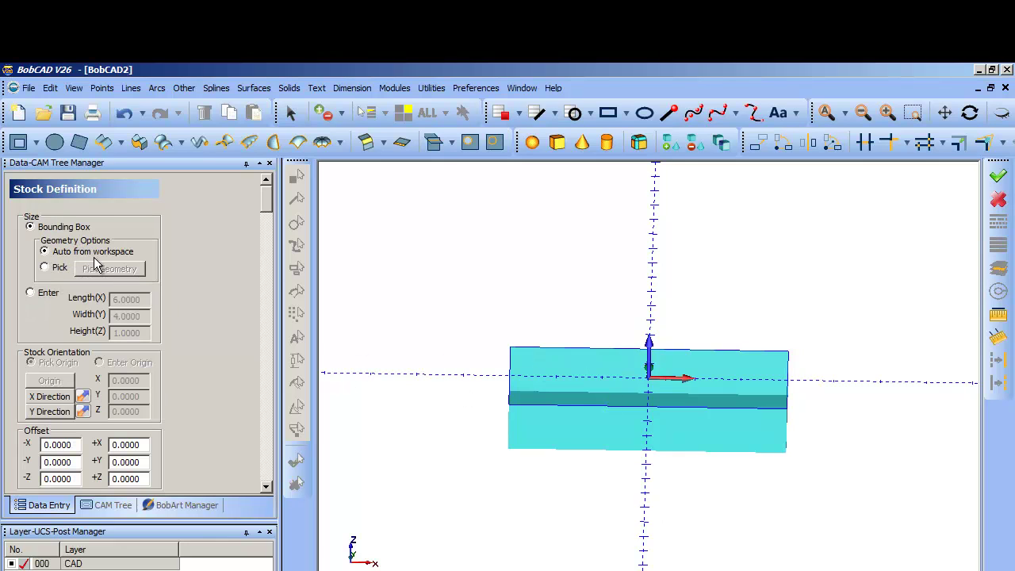
pyautogui.moveTo(717, 414); pyautogui.dragTo(575, 408, button='middle')
pyautogui.moveTo(656, 408); pyautogui.dragTo(791, 344, button='middle')
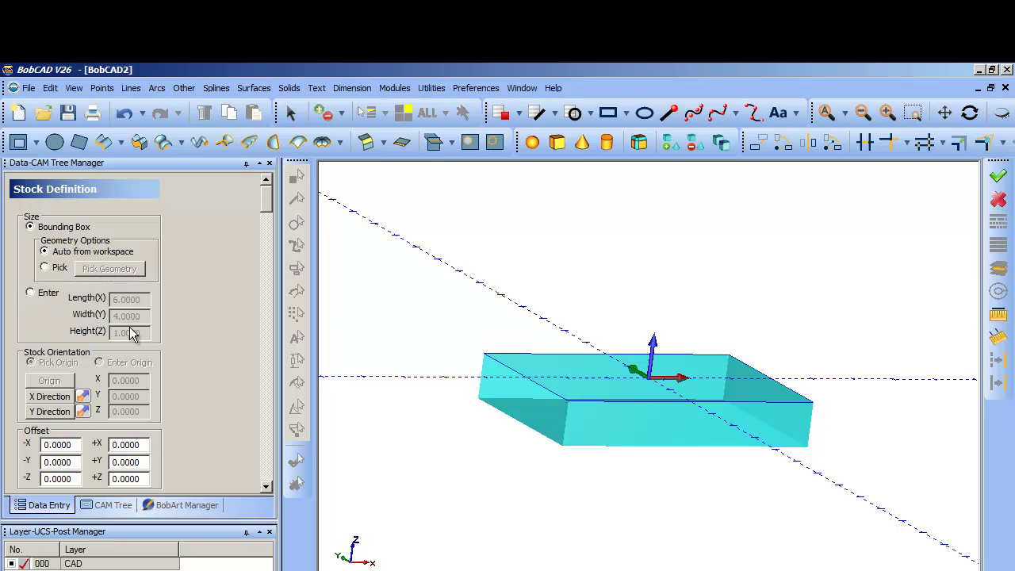
pyautogui.scroll(-5, 233, 328)
pyautogui.scroll(3, 437, 351)
pyautogui.scroll(1, 623, 383)
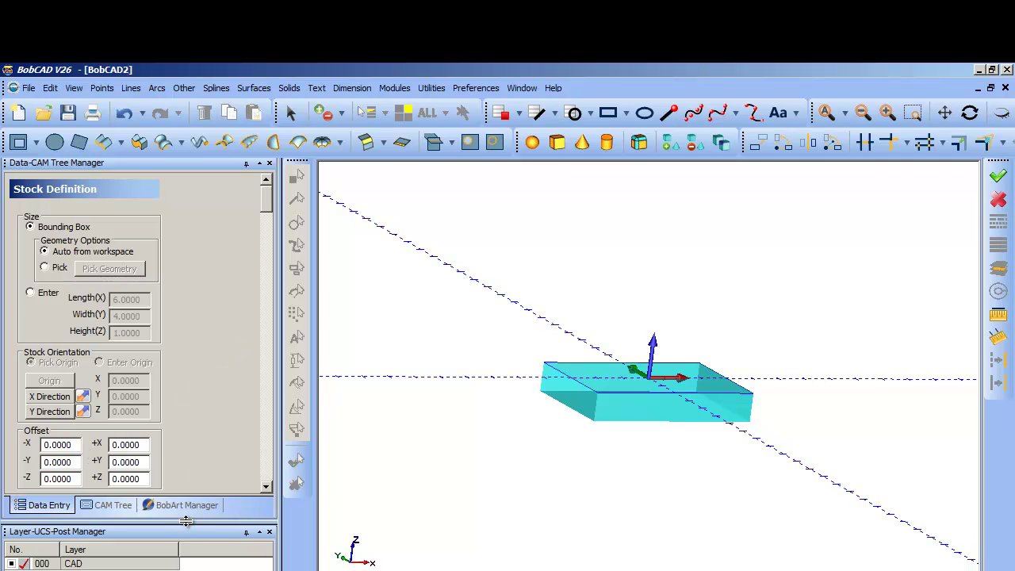
pyautogui.moveTo(187, 523); pyautogui.dragTo(187, 546)
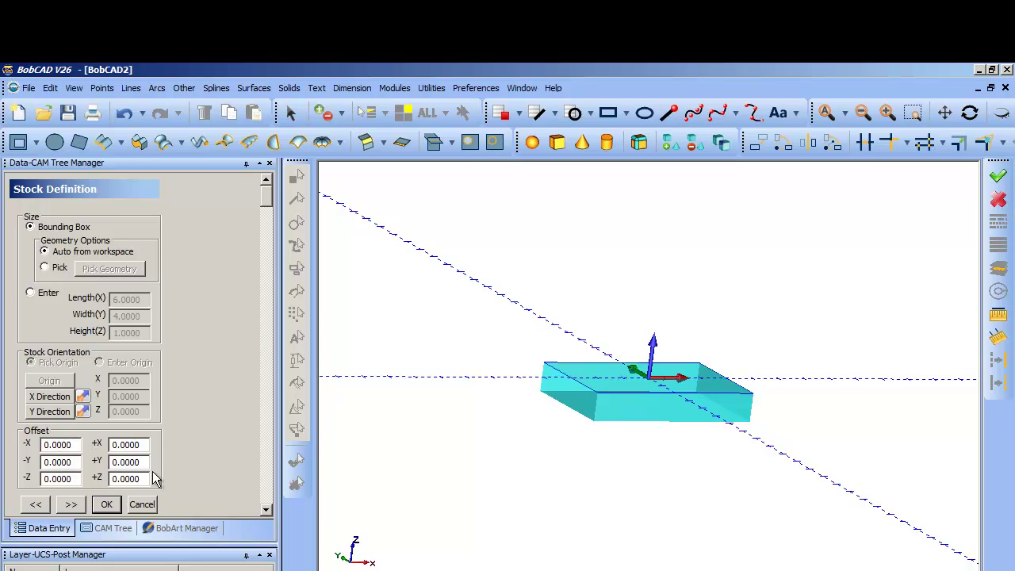
pyautogui.click(70, 505)
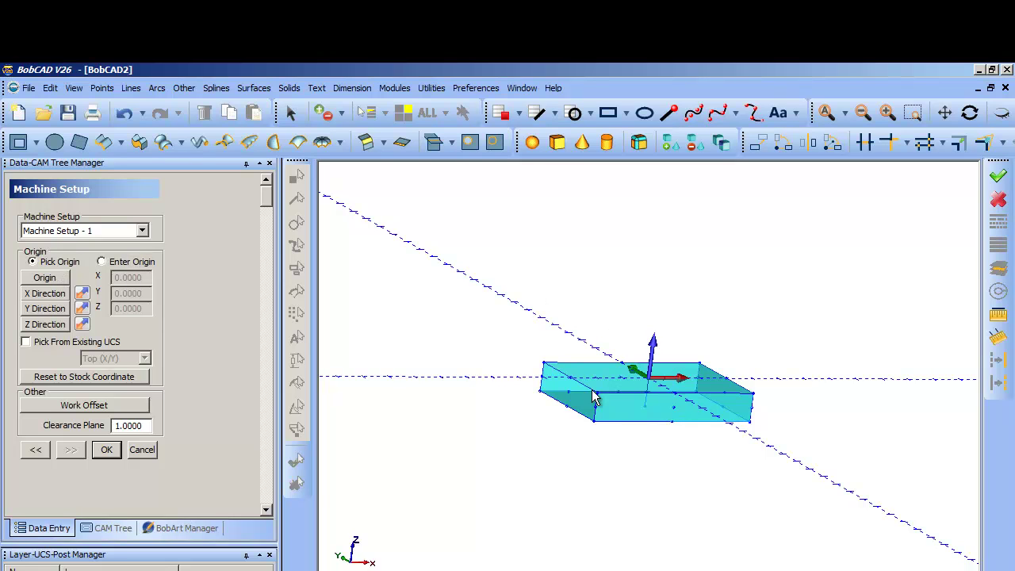
# Pick the stock's top corner at X -3, Y -2, Z 0 as the origin of Machine Setup - 1.
pyautogui.moveTo(714, 400); pyautogui.dragTo(712, 444, button='middle')
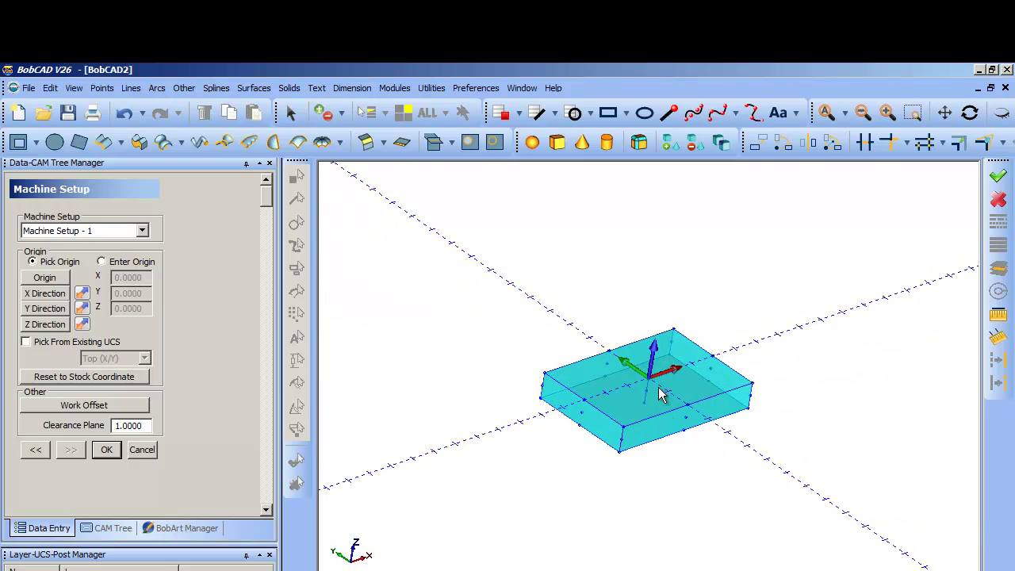
pyautogui.moveTo(659, 395); pyautogui.dragTo(587, 417, button='middle')
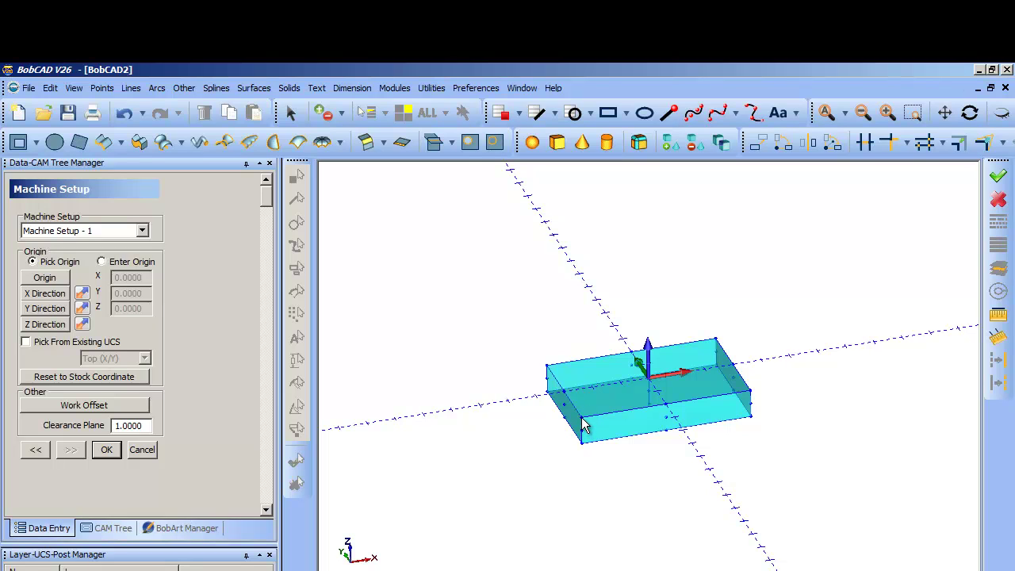
pyautogui.click(45, 280)
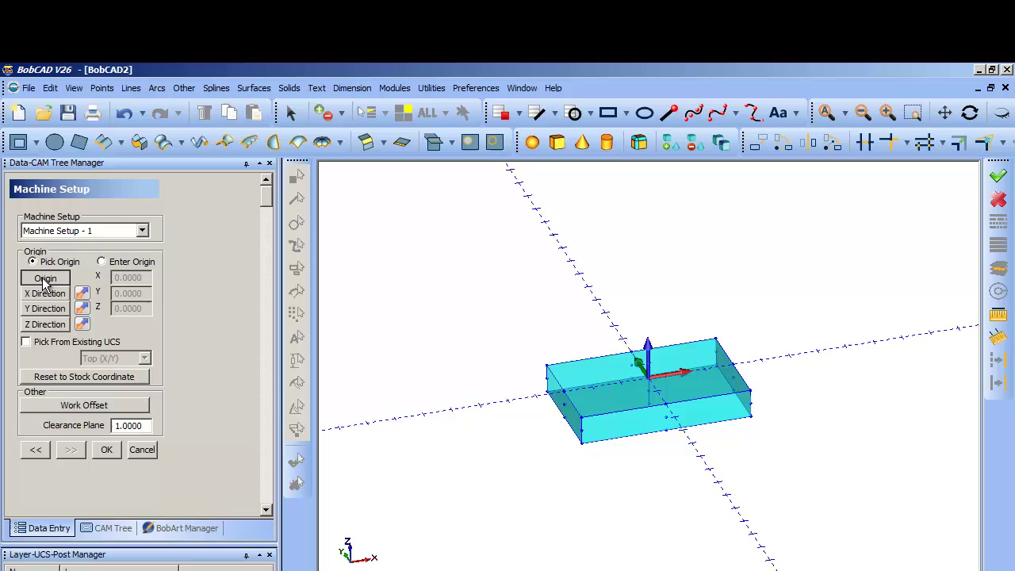
pyautogui.click(583, 424)
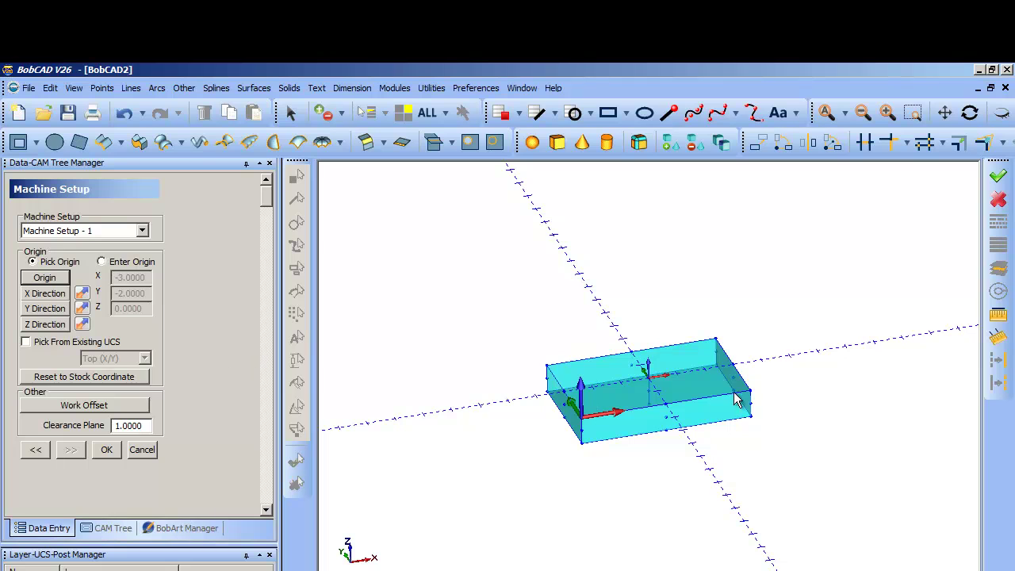
# Set the machine setup's clearance plane to 0.1 and finish the stock wizard.
pyautogui.moveTo(746, 434); pyautogui.dragTo(777, 374, button='middle')
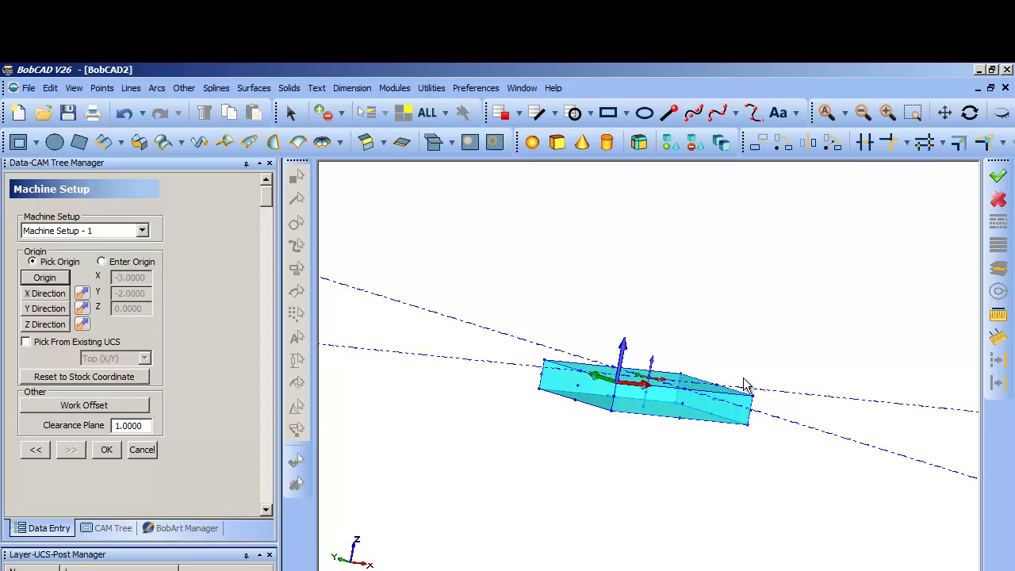
pyautogui.moveTo(679, 380); pyautogui.dragTo(696, 421, button='middle')
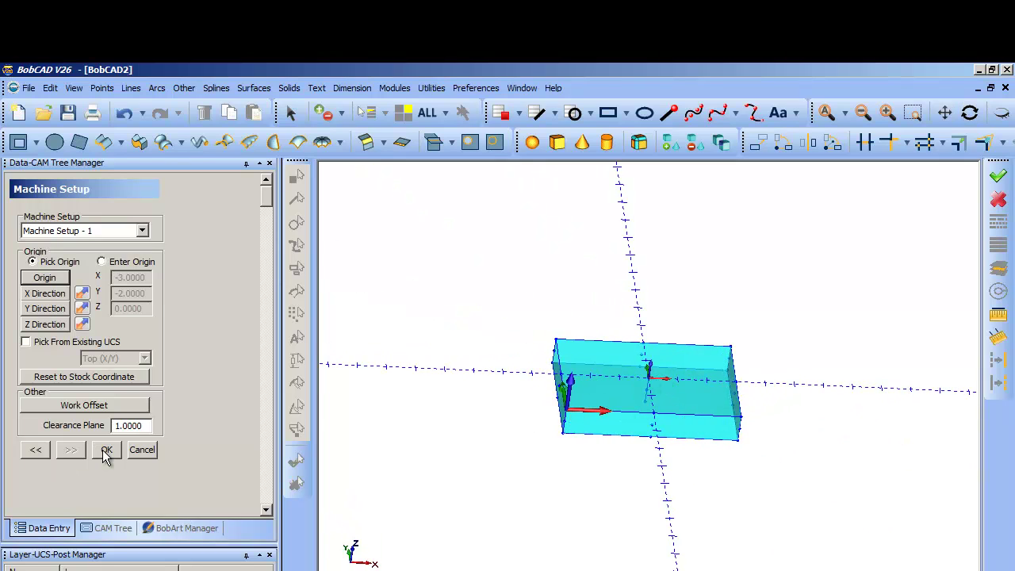
pyautogui.doubleClick(147, 426)
pyautogui.write('.1')
pyautogui.click(106, 449)
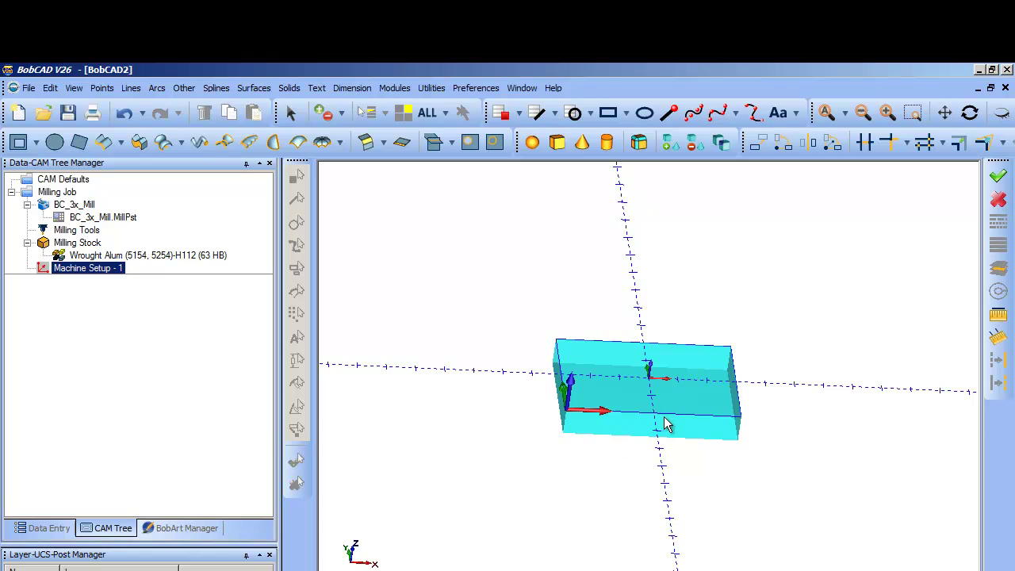
pyautogui.moveTo(669, 421); pyautogui.dragTo(670, 385, button='middle')
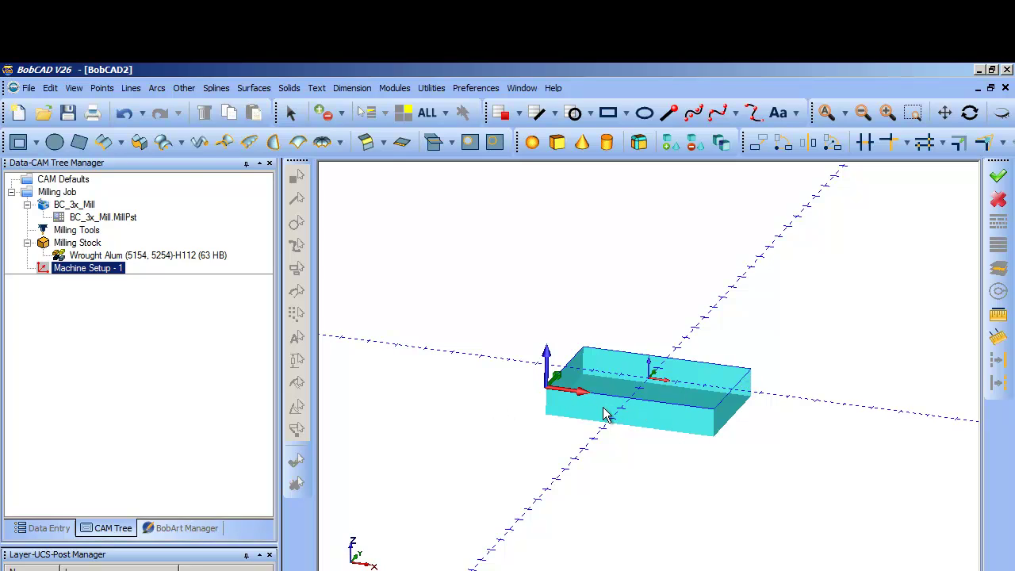
pyautogui.moveTo(453, 288); pyautogui.dragTo(673, 461, button='middle')
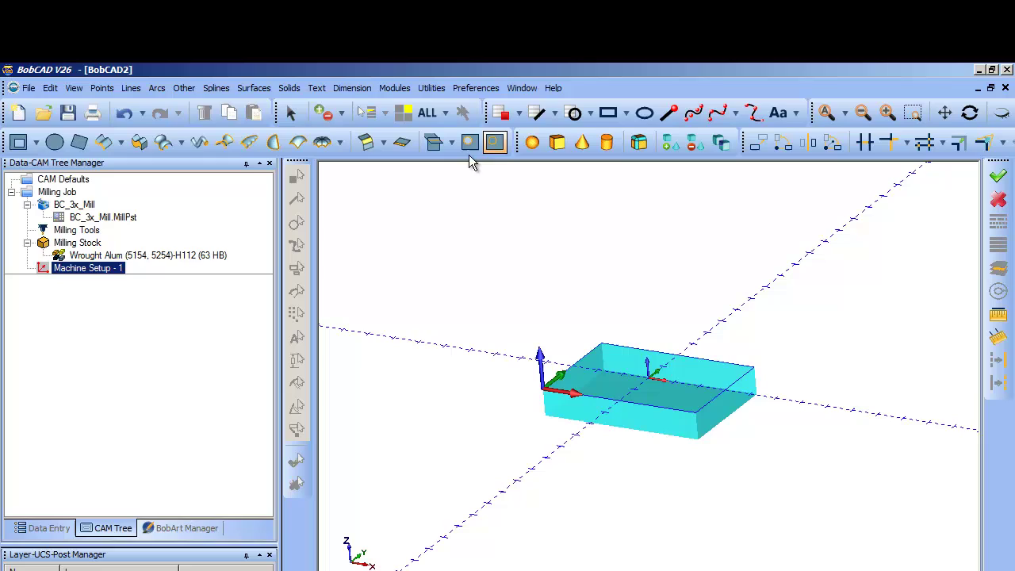
pyautogui.click(79, 256)
pyautogui.click(63, 268)
pyautogui.click(167, 256)
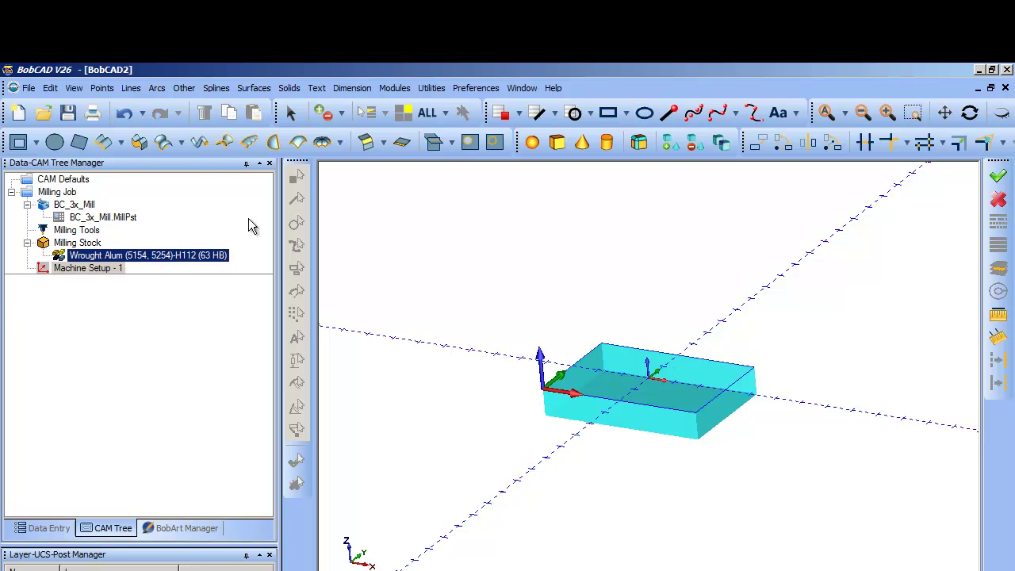
# Draw a full ellipse with major axis 3 and minor axis 2, centred at X 0, Y 0, Z 0.
pyautogui.click(643, 115)
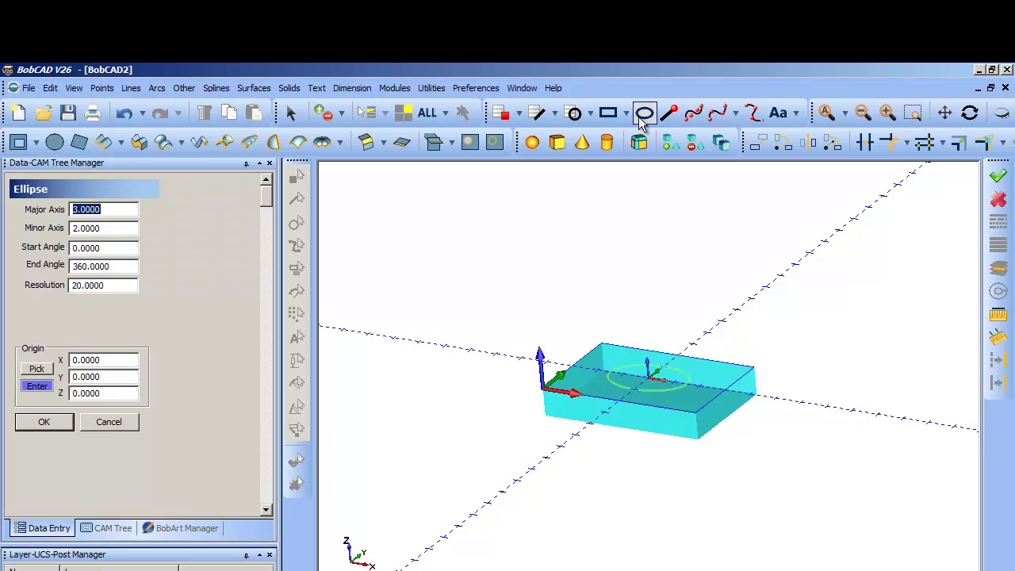
pyautogui.moveTo(627, 301); pyautogui.dragTo(717, 414, button='middle')
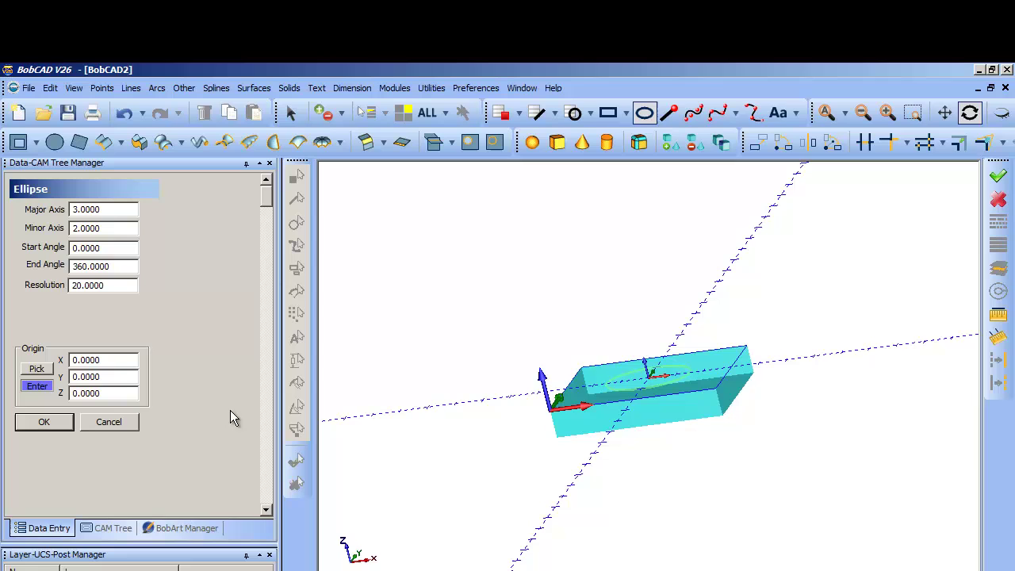
pyautogui.click(45, 424)
pyautogui.moveTo(767, 349); pyautogui.dragTo(786, 367, button='middle')
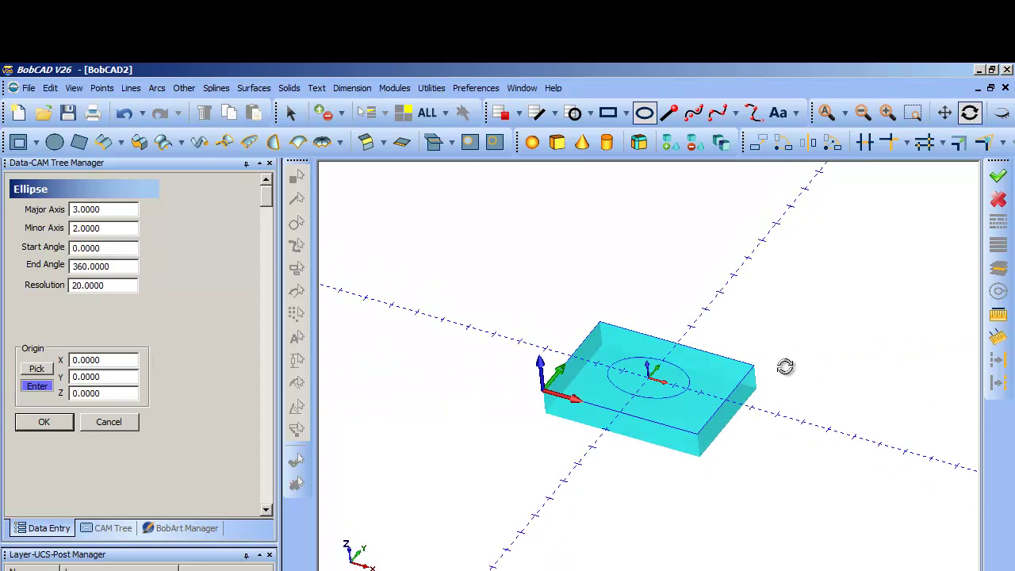
pyautogui.click(121, 423)
# Start a Mill 2 Axis feature under Machine Setup - 1 and select the ellipse as its geometry.
pyautogui.moveTo(621, 465); pyautogui.dragTo(529, 317, button='middle')
pyautogui.moveTo(700, 565)
pyautogui.mouseDown(button='middle')
pyautogui.moveTo(623, 513)
pyautogui.moveTo(571, 512)
pyautogui.moveTo(751, 460)
pyautogui.mouseUp(button='middle')
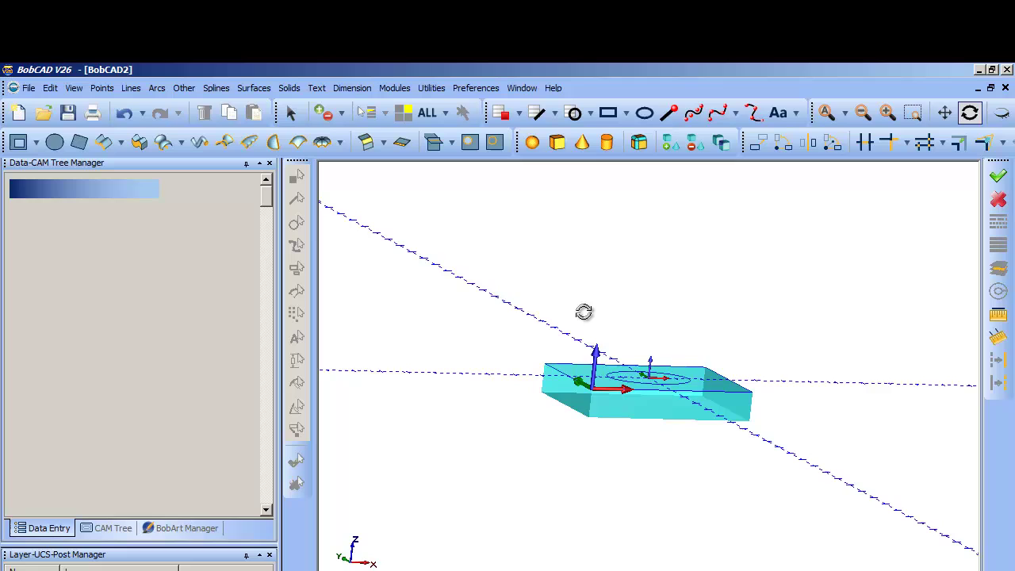
pyautogui.moveTo(565, 309); pyautogui.dragTo(700, 439)
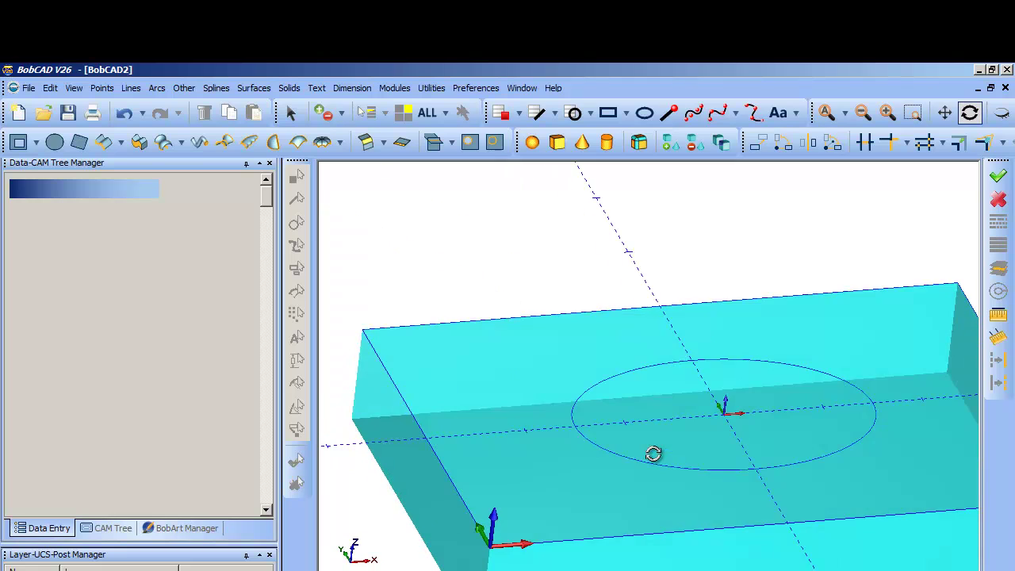
pyautogui.click(107, 528)
pyautogui.click(54, 269)
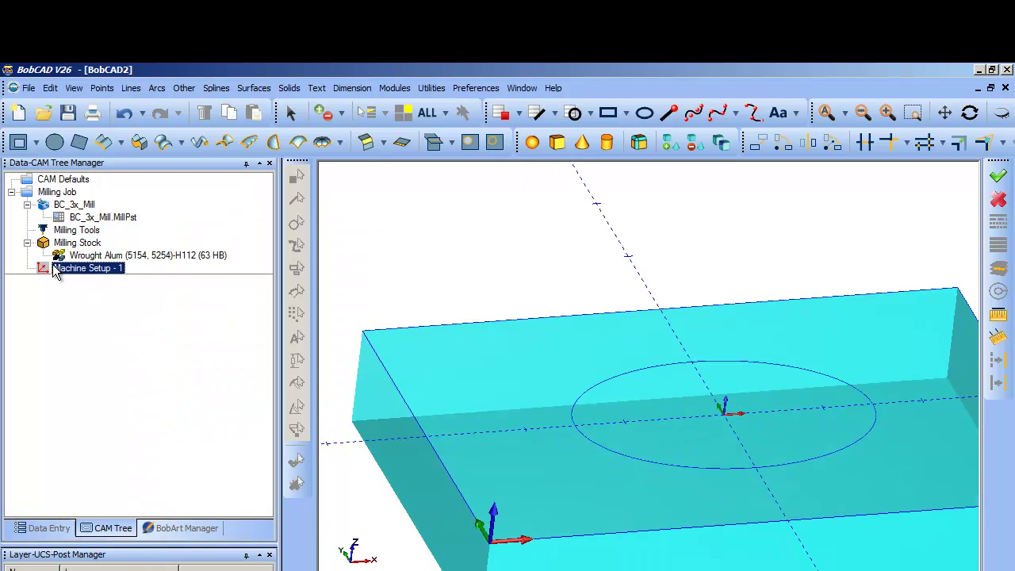
pyautogui.rightClick(53, 268)
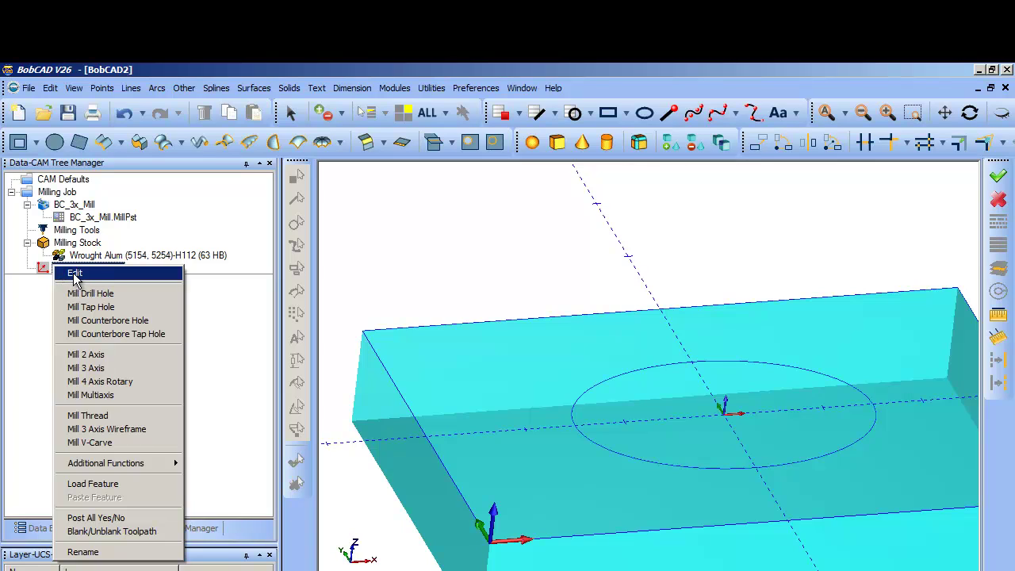
pyautogui.click(90, 356)
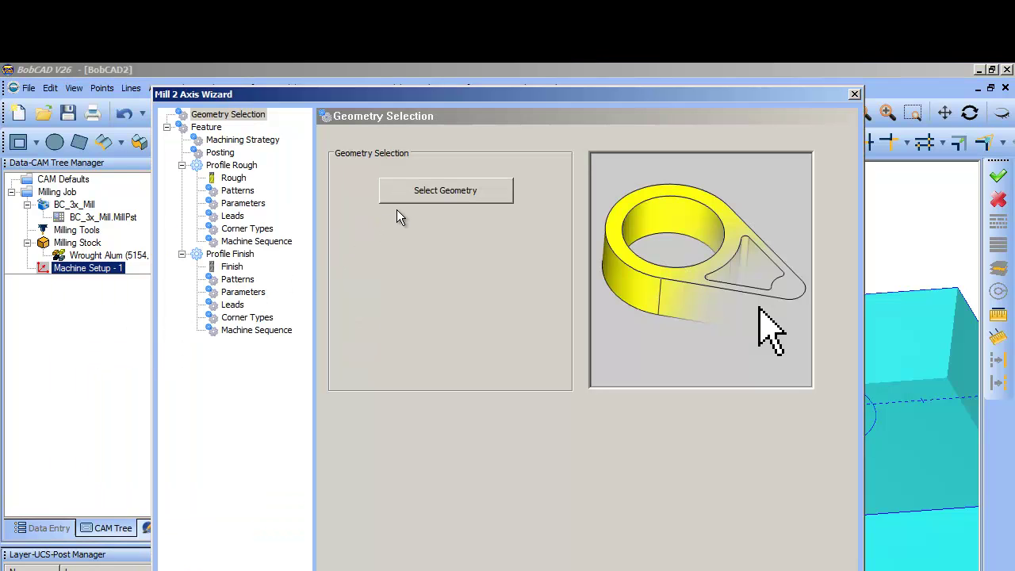
pyautogui.click(444, 192)
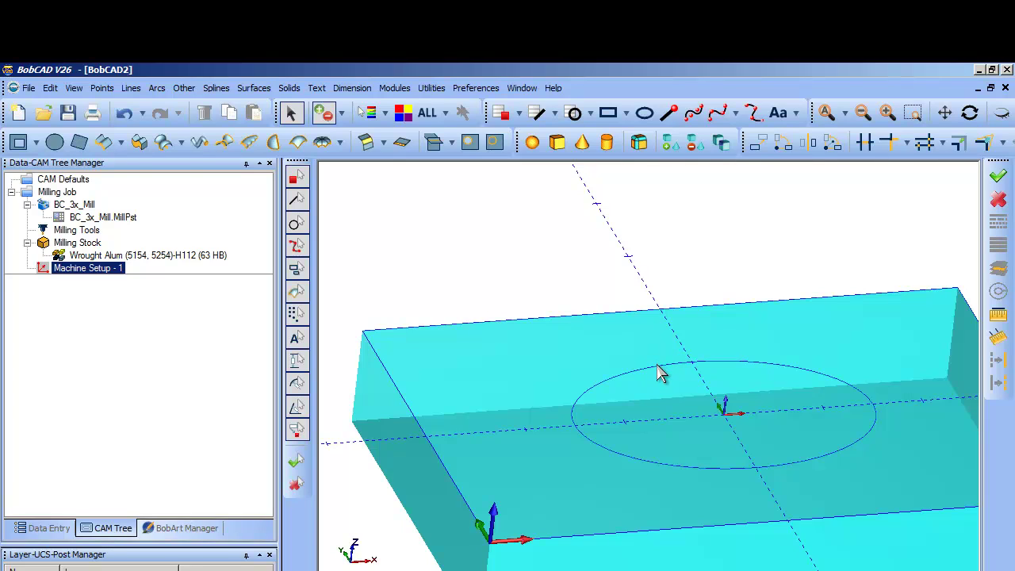
pyautogui.click(658, 367)
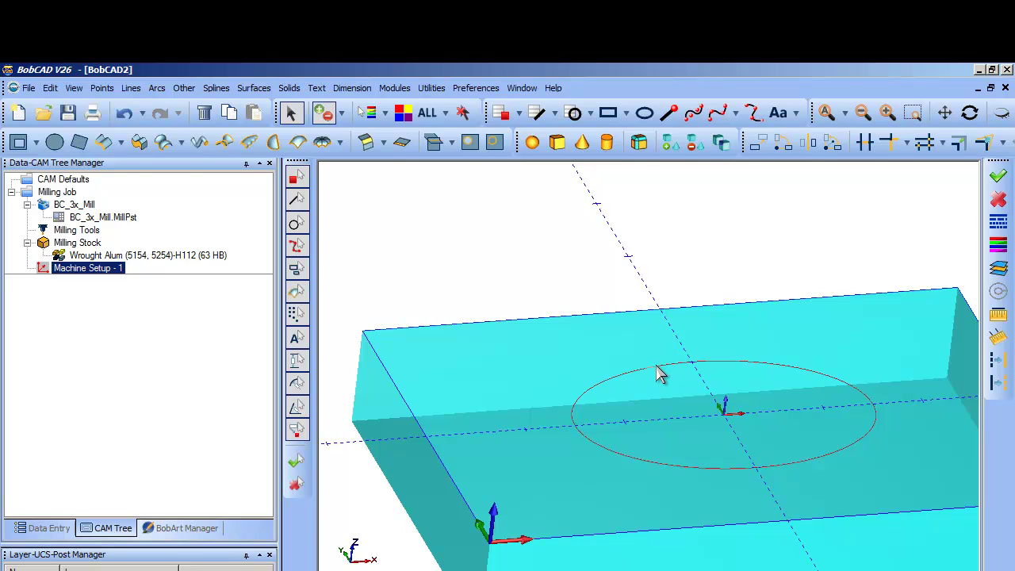
pyautogui.rightClick(684, 256)
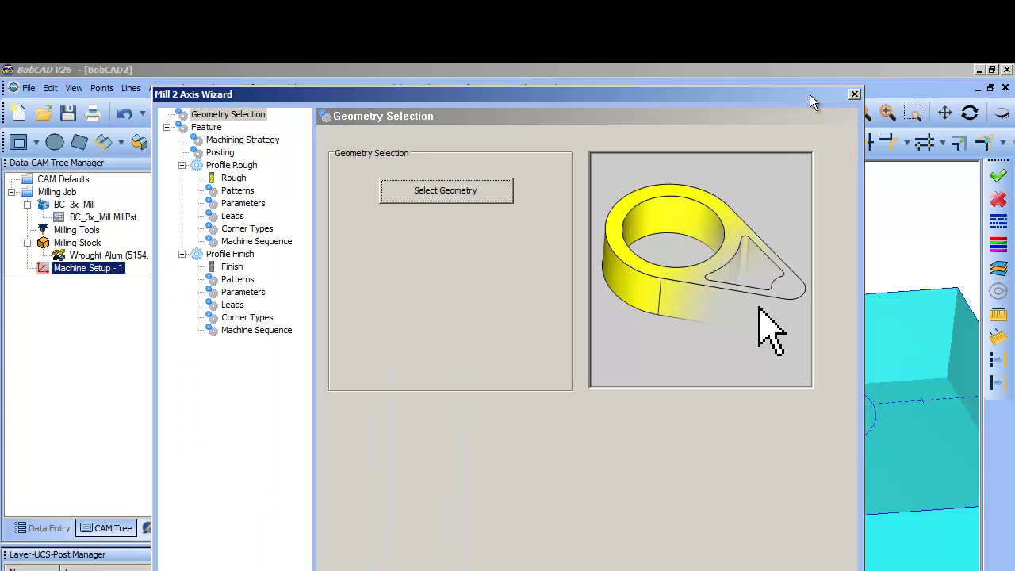
# Move the Mill 2 Axis wizard aside and advance through the feature settings to the machining strategy.
pyautogui.moveTo(810, 94); pyautogui.dragTo(657, 104)
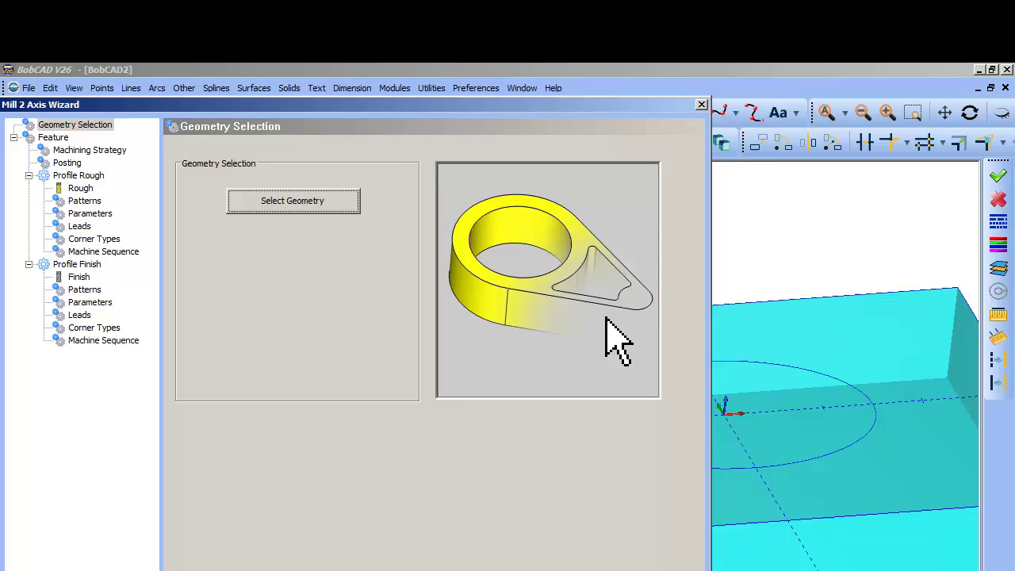
pyautogui.press('Return')
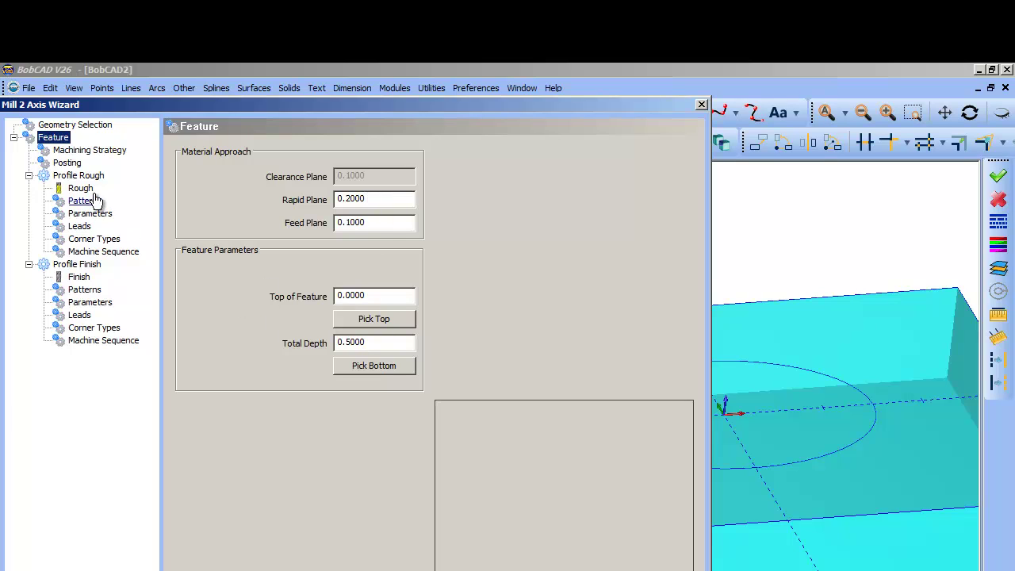
pyautogui.click(89, 150)
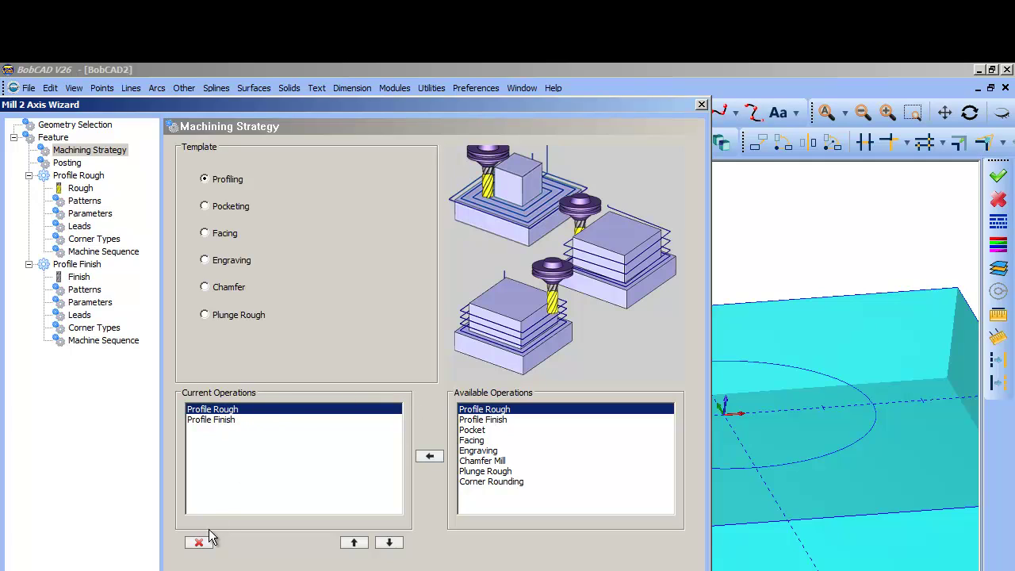
# Preview the Pocketing, Facing, Engraving, Chamfer and Plunge Rough templates, and return to Profiling.
pyautogui.click(205, 208)
pyautogui.click(204, 234)
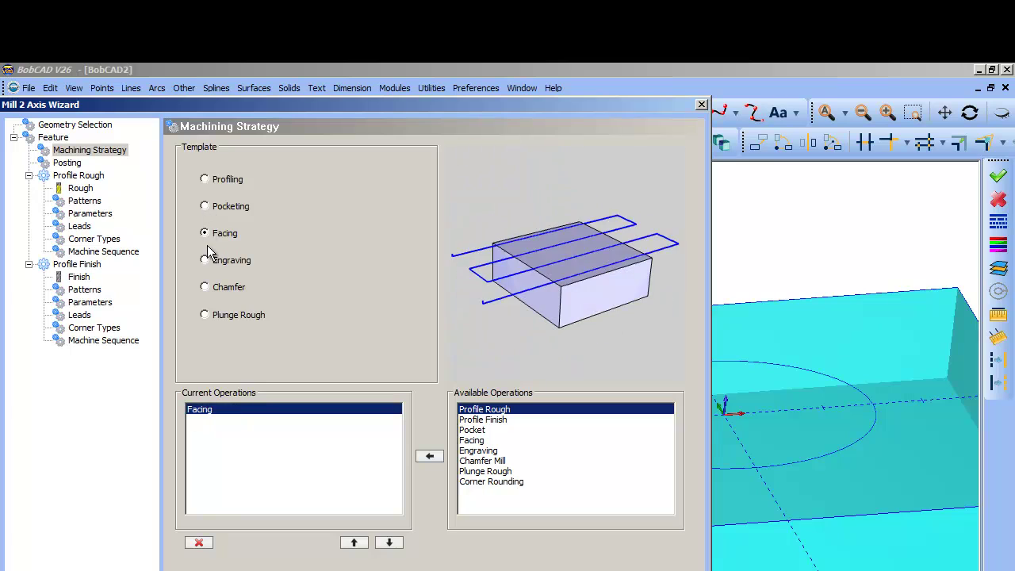
pyautogui.click(204, 260)
pyautogui.click(205, 287)
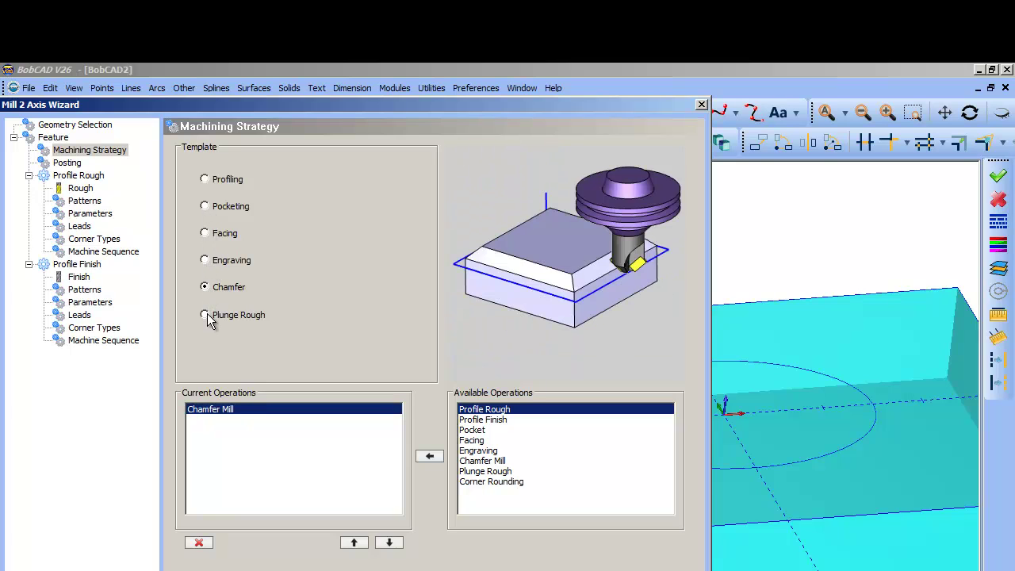
pyautogui.click(206, 314)
pyautogui.click(204, 179)
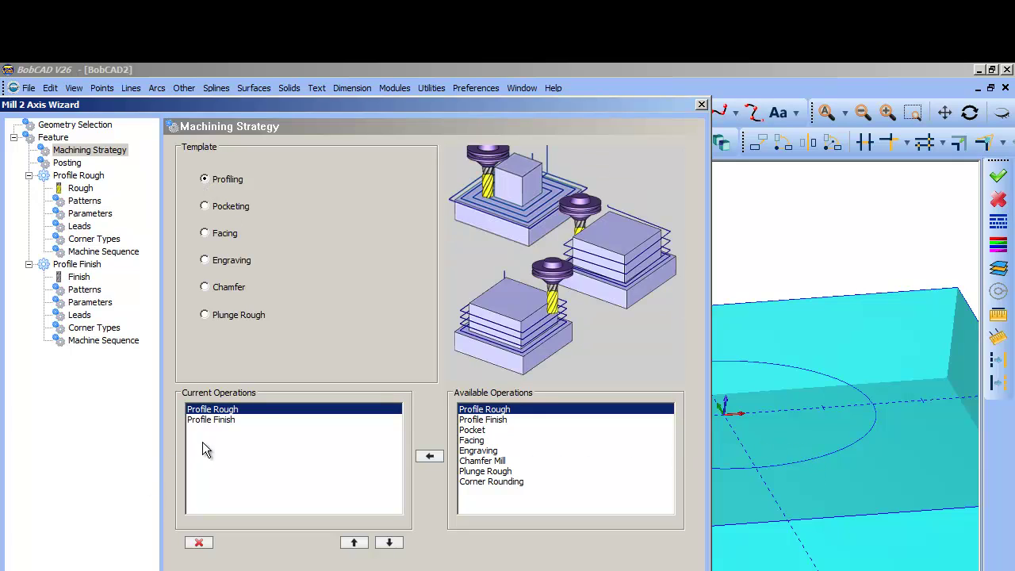
# Clear both current operations, add back only Profile Finish to the Profiling strategy, and advance to the posting settings.
pyautogui.click(198, 542)
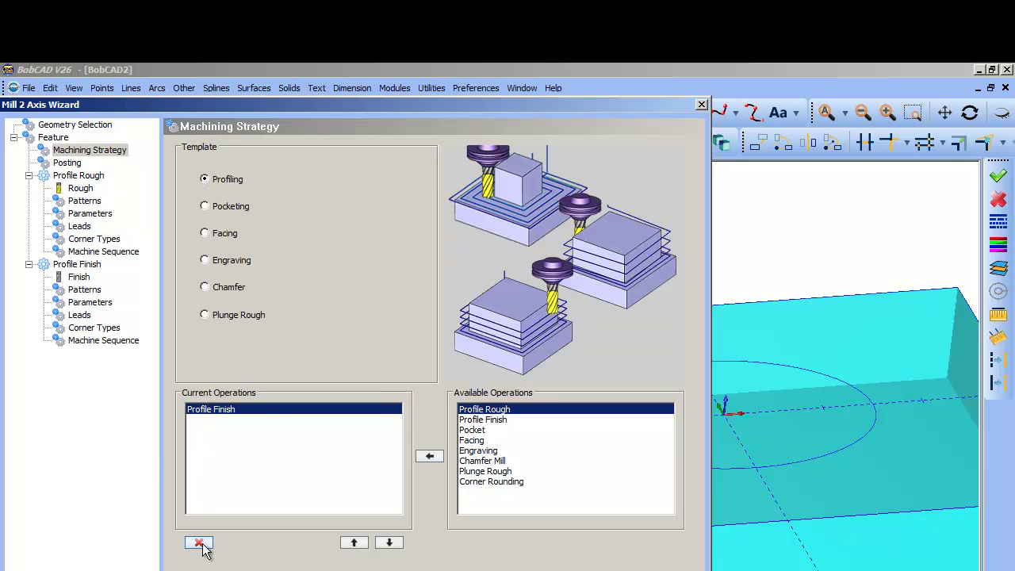
pyautogui.click(198, 542)
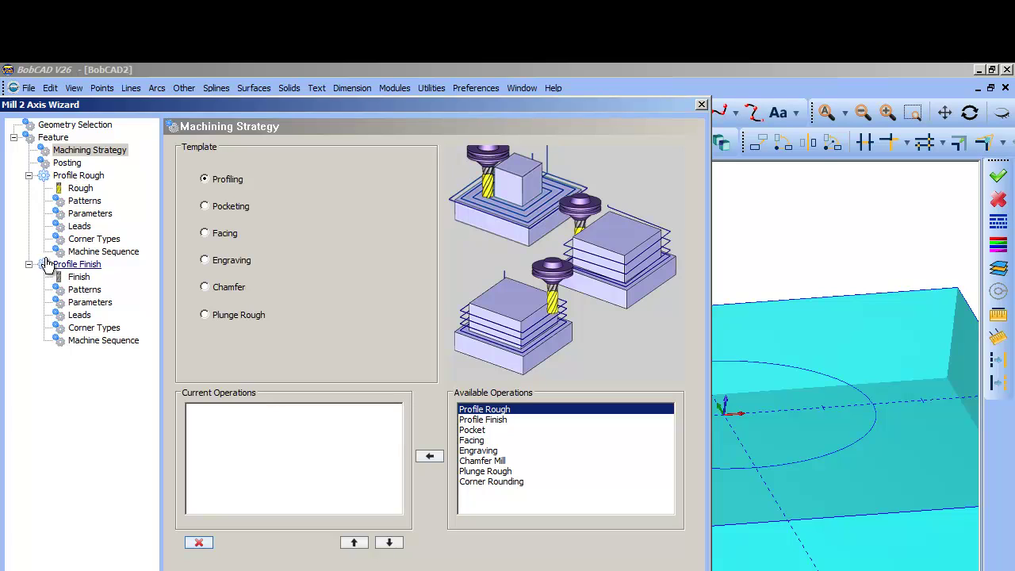
pyautogui.click(490, 420)
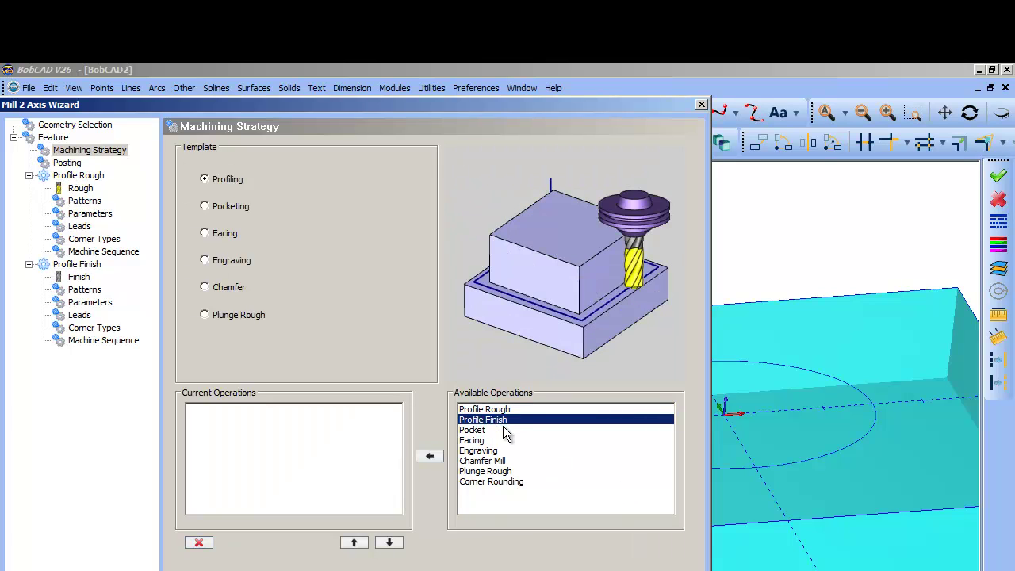
pyautogui.click(429, 456)
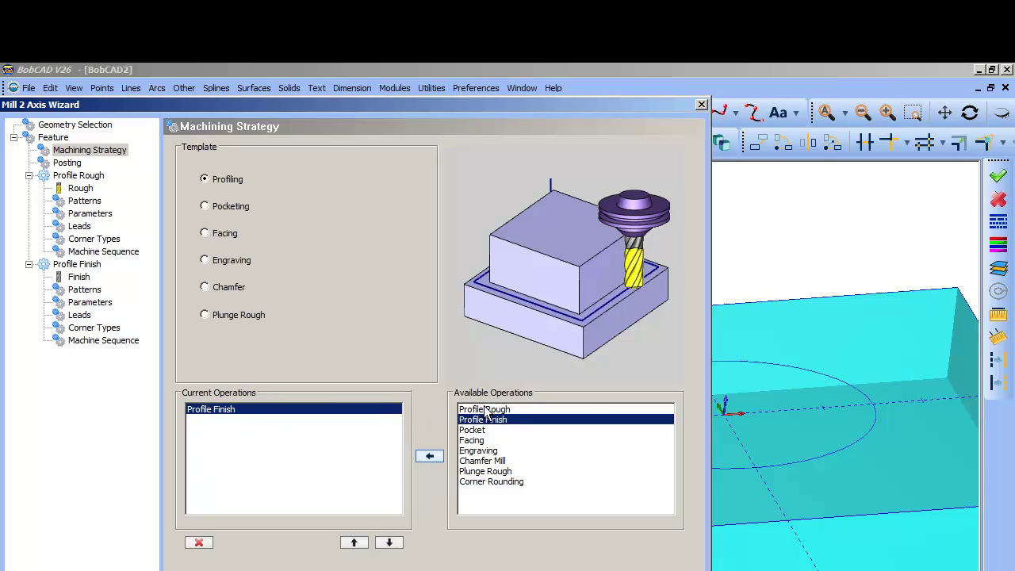
pyautogui.press('Return')
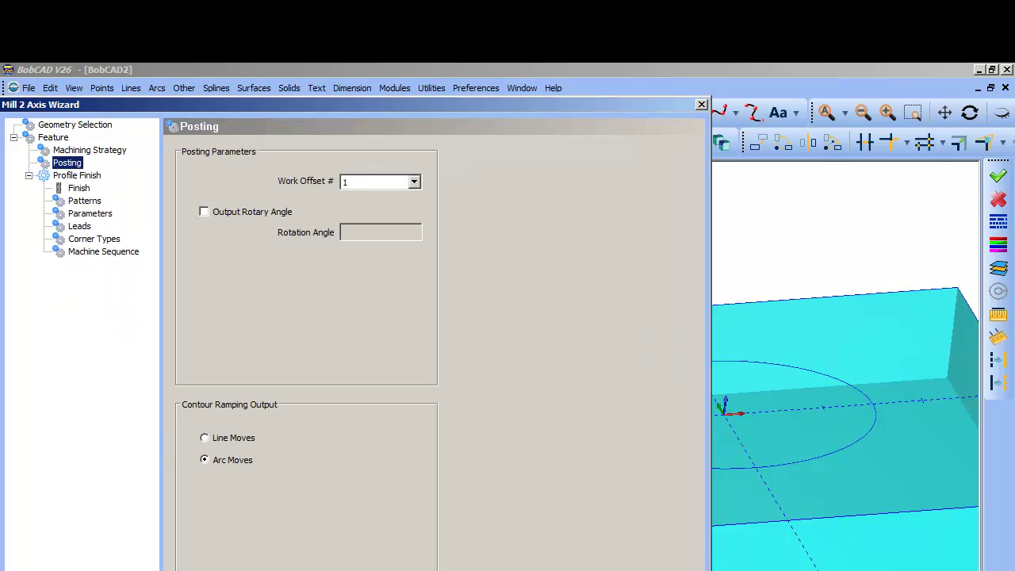
# Review the Profile Finish tool, pattern and depth parameters, and check the feature's total depth setting.
pyautogui.click(79, 188)
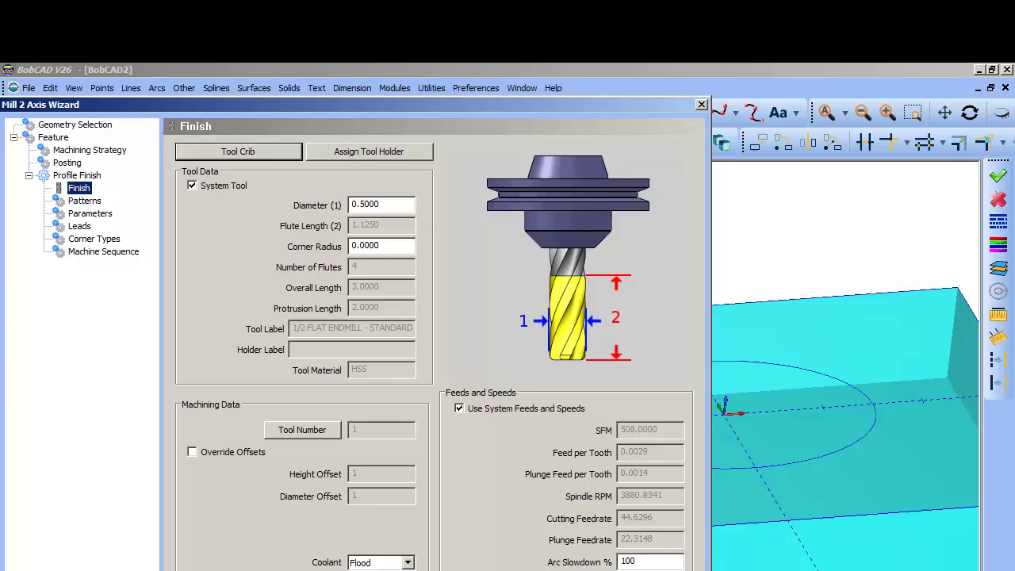
pyautogui.click(84, 200)
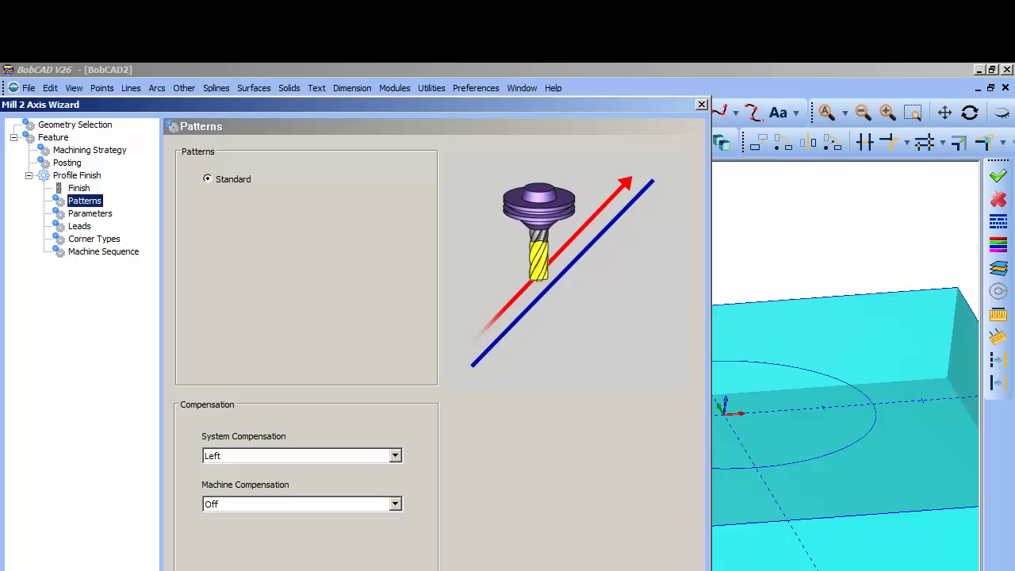
pyautogui.click(89, 213)
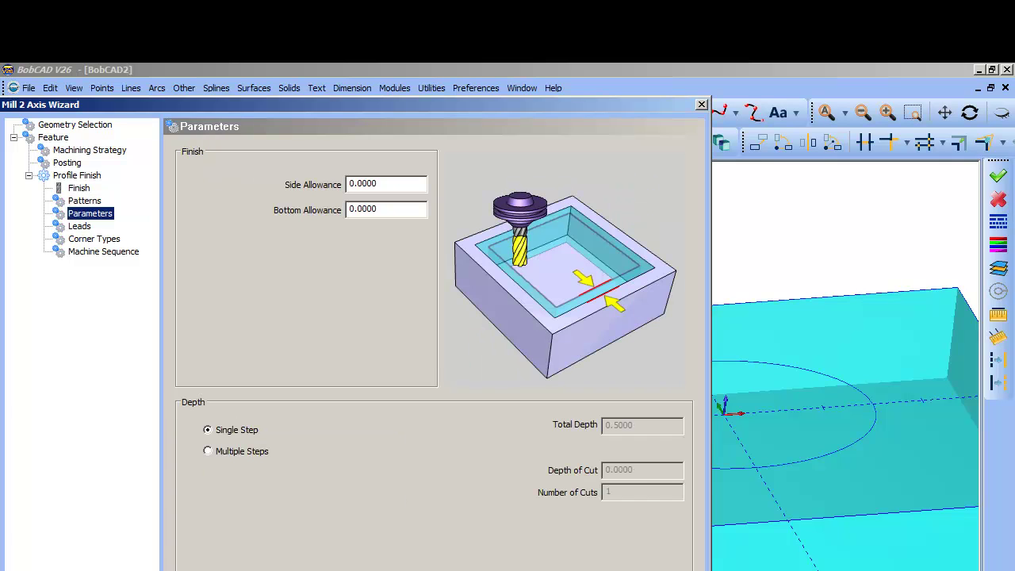
pyautogui.click(67, 126)
pyautogui.click(56, 138)
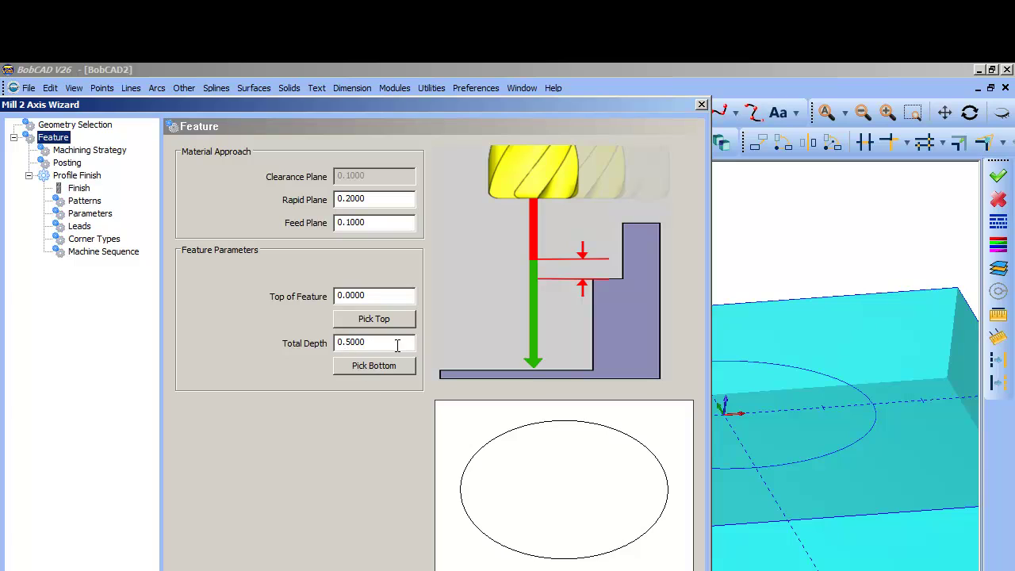
# Go through the Profile Finish parameters, leads, corner types and machine sequence, and compute the ellipse toolpath with the existing settings.
pyautogui.click(94, 214)
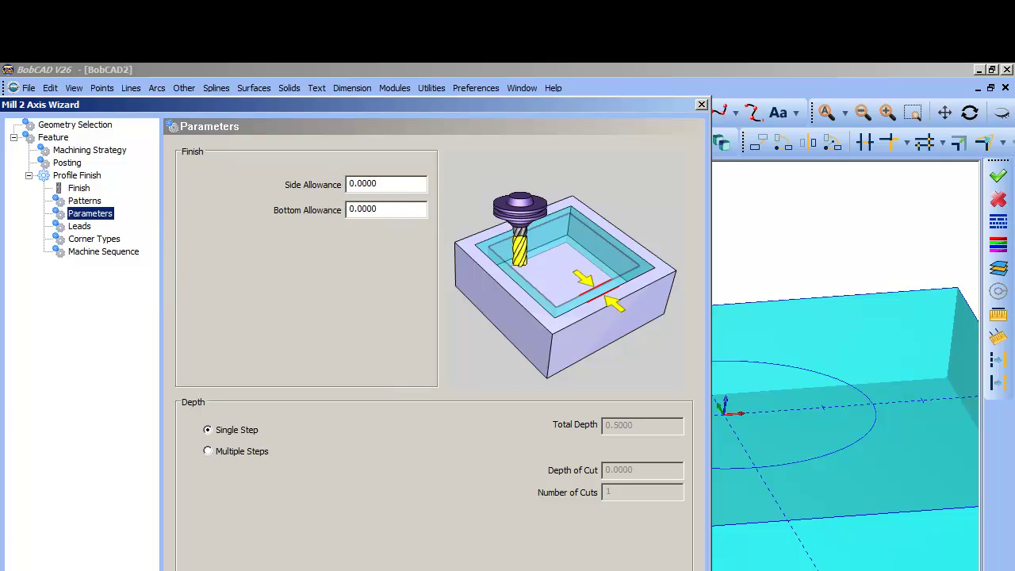
pyautogui.click(79, 226)
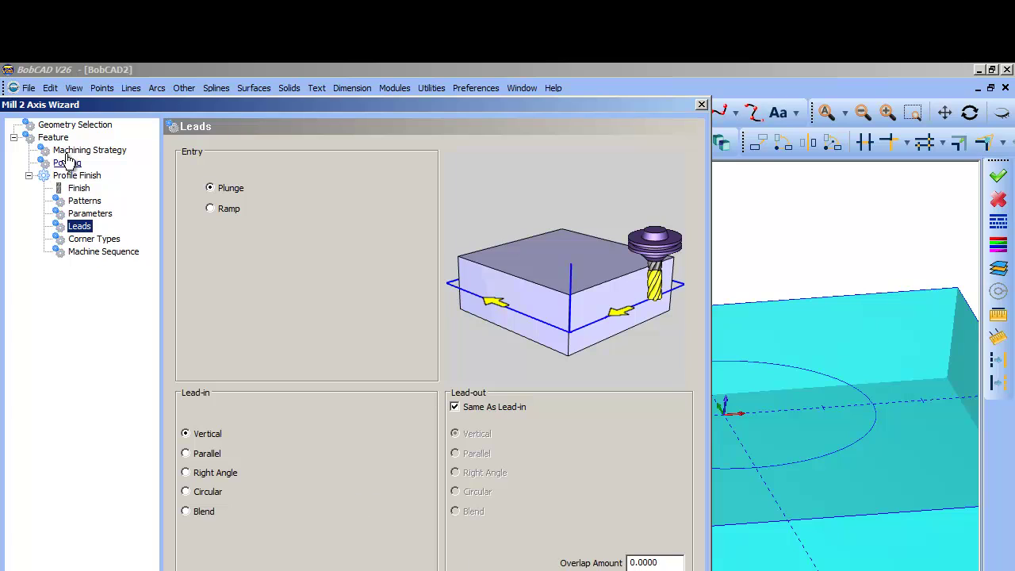
pyautogui.click(94, 239)
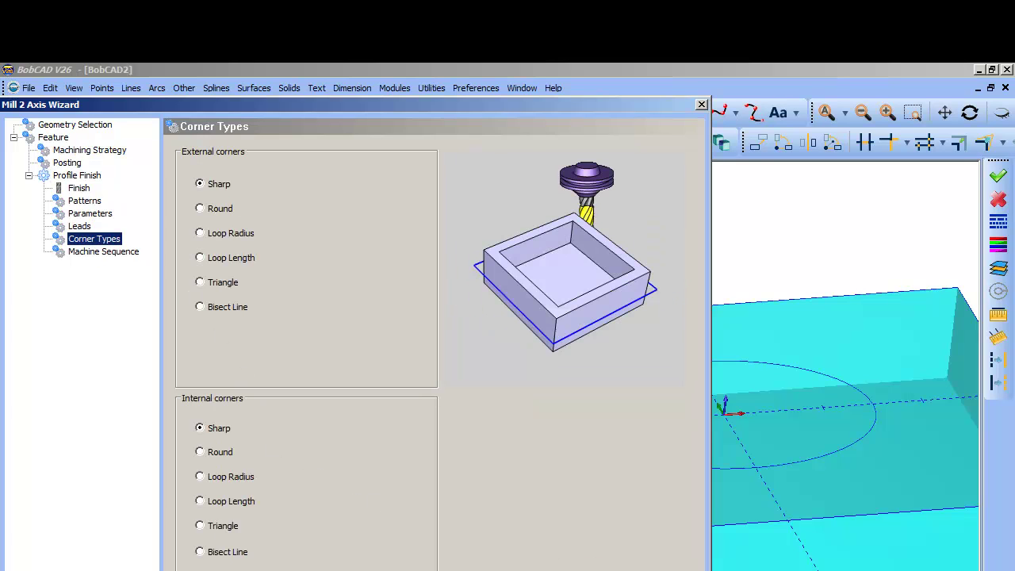
pyautogui.click(103, 252)
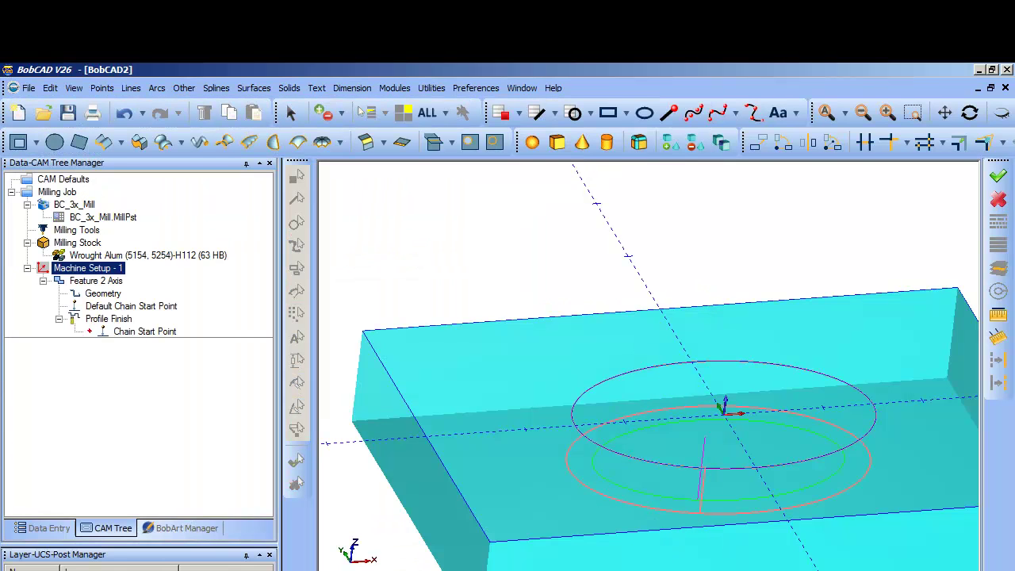
# Inspect the computed toolpath around the ellipse and check the Milling Job's machining order without changing it.
pyautogui.moveTo(810, 429); pyautogui.dragTo(648, 491, button='middle')
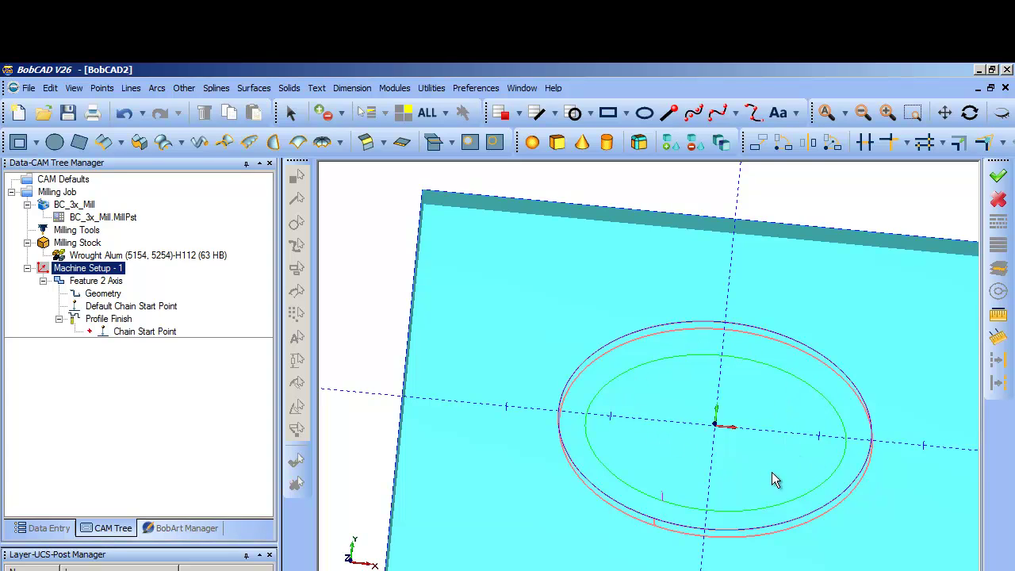
pyautogui.moveTo(773, 473); pyautogui.dragTo(739, 432, button='middle')
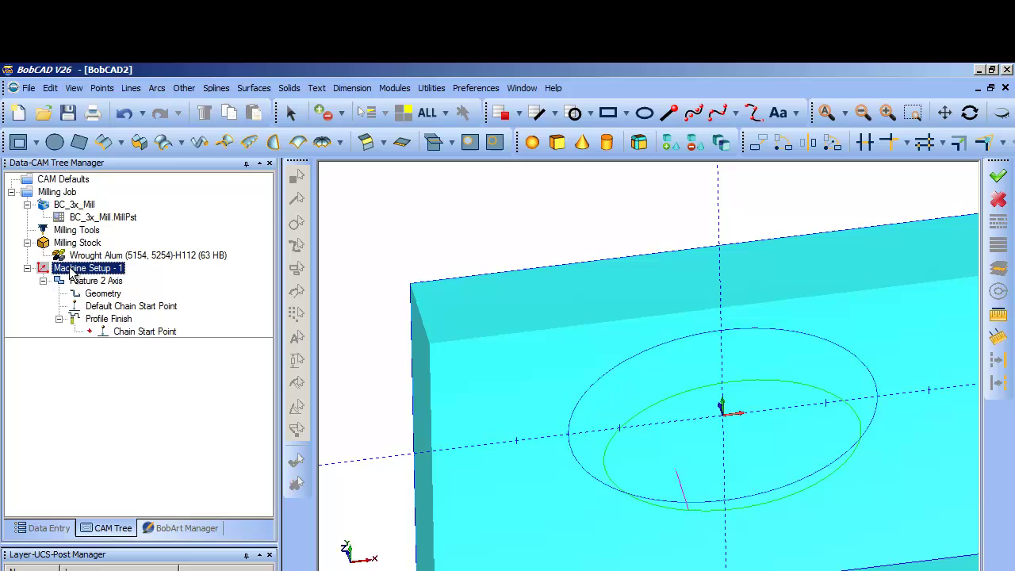
pyautogui.click(44, 195)
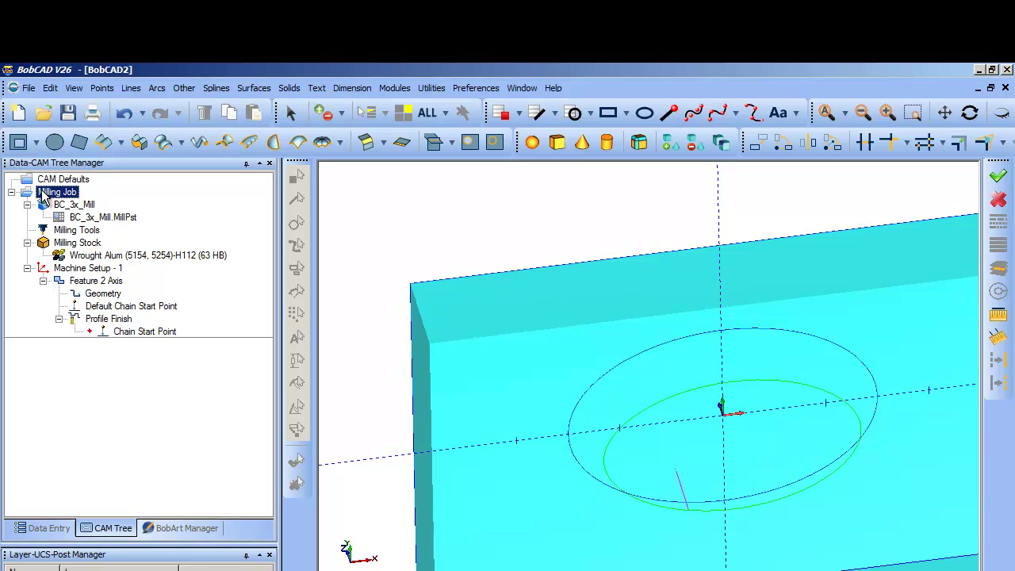
pyautogui.rightClick(44, 196)
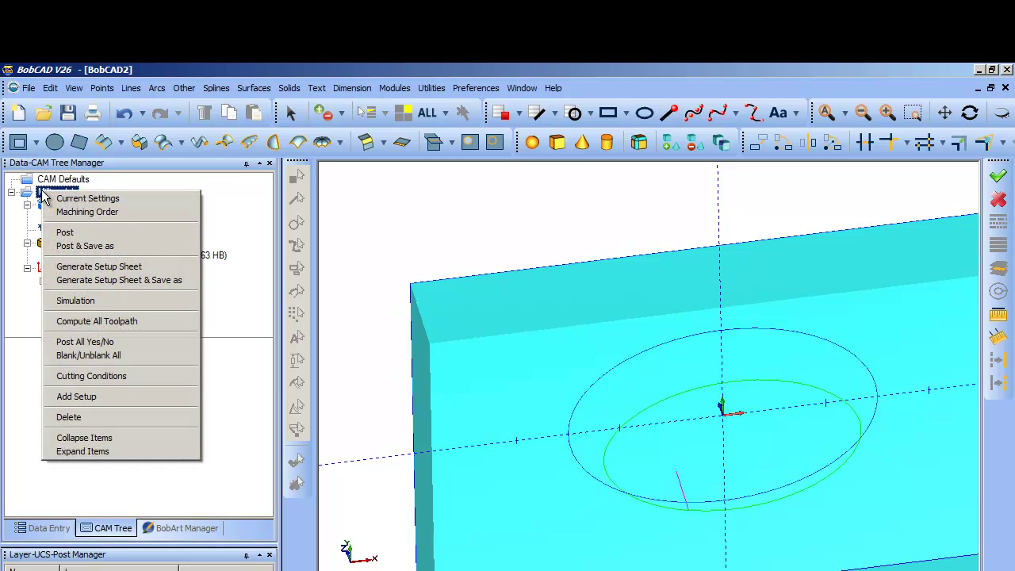
pyautogui.click(85, 211)
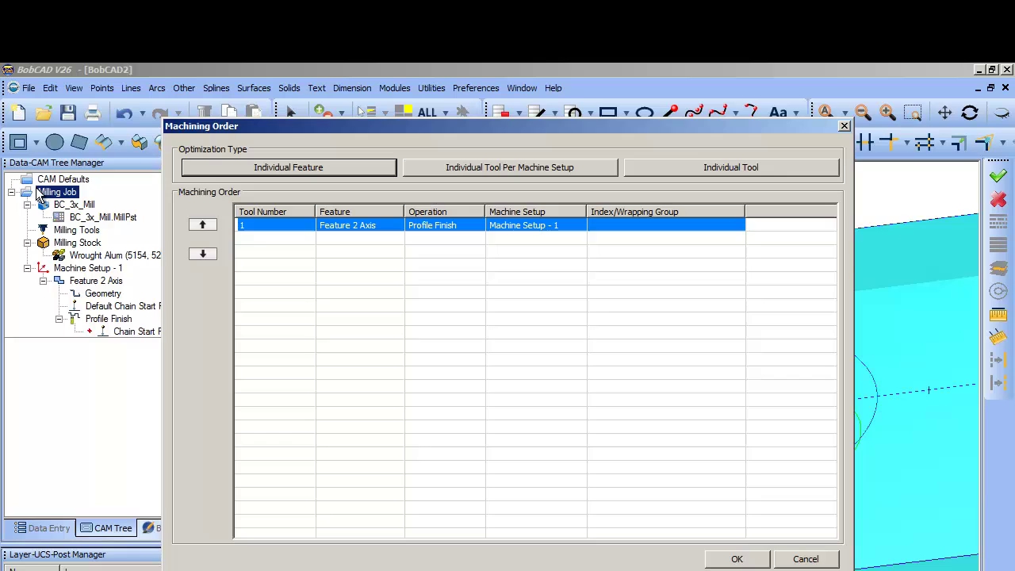
pyautogui.click(817, 563)
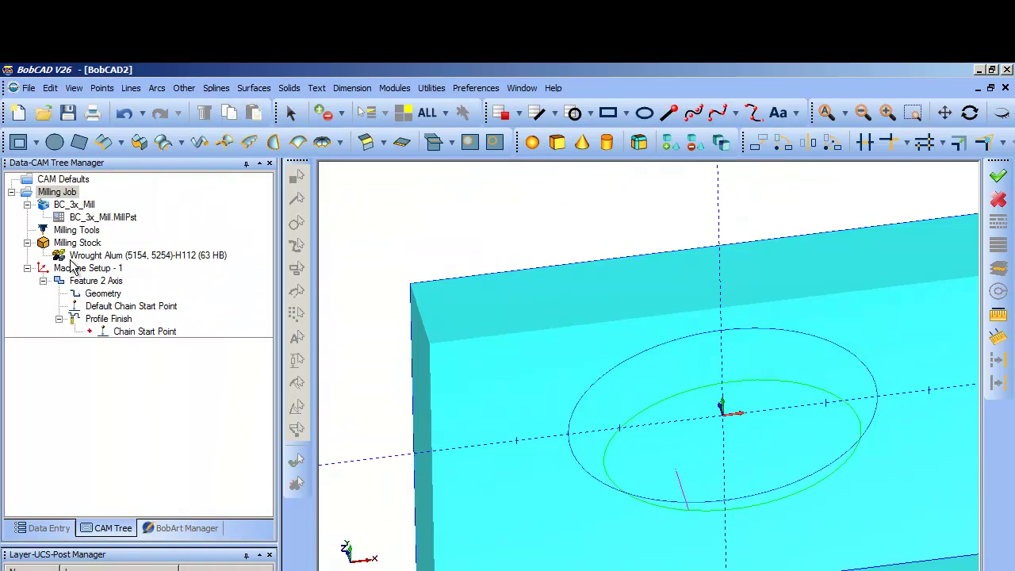
# Post the Milling Job and enlarge the post area to read through the generated NC code.
pyautogui.rightClick(41, 196)
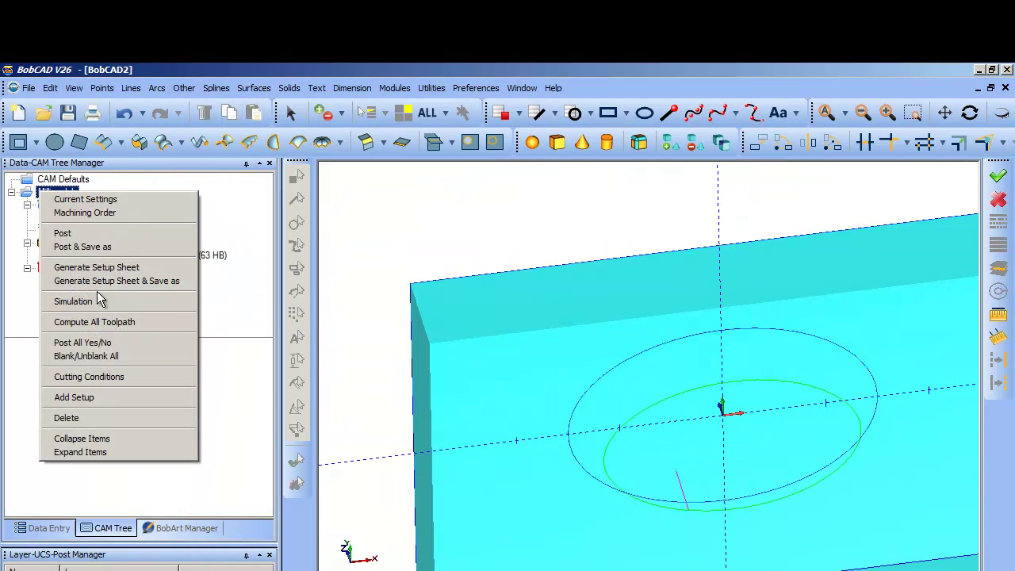
pyautogui.click(63, 234)
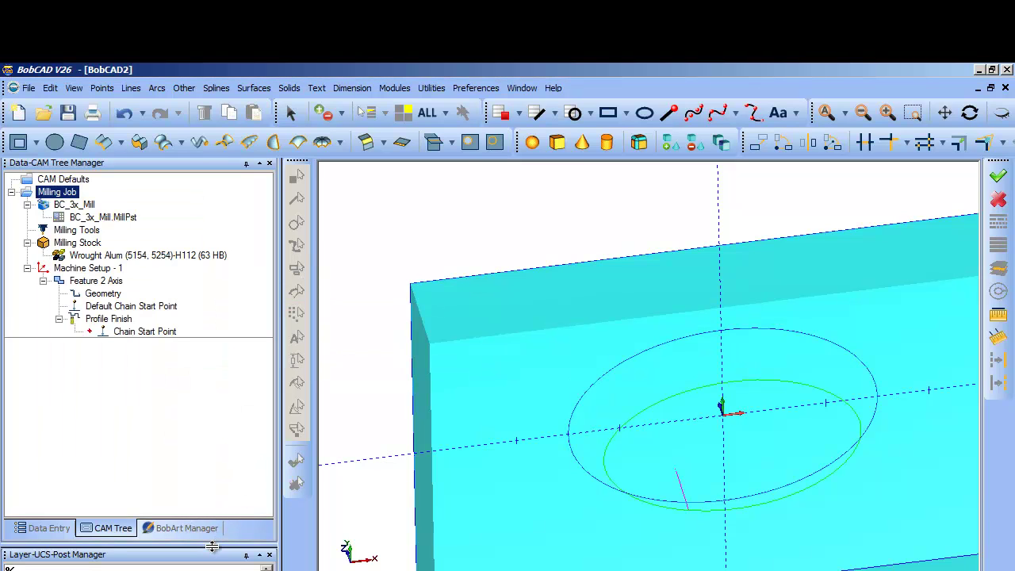
pyautogui.moveTo(211, 546); pyautogui.dragTo(189, 368)
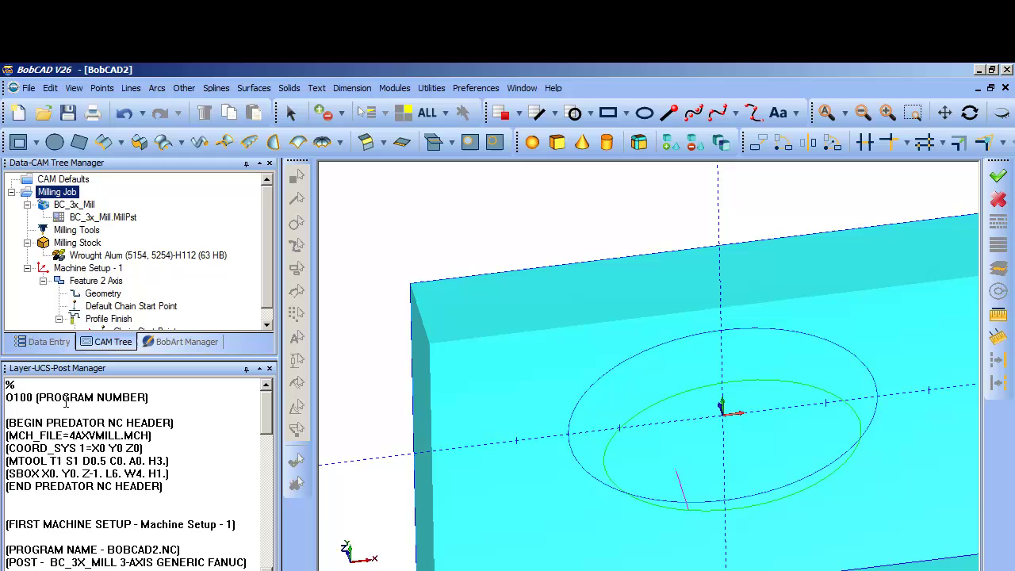
pyautogui.moveTo(266, 412); pyautogui.dragTo(269, 498)
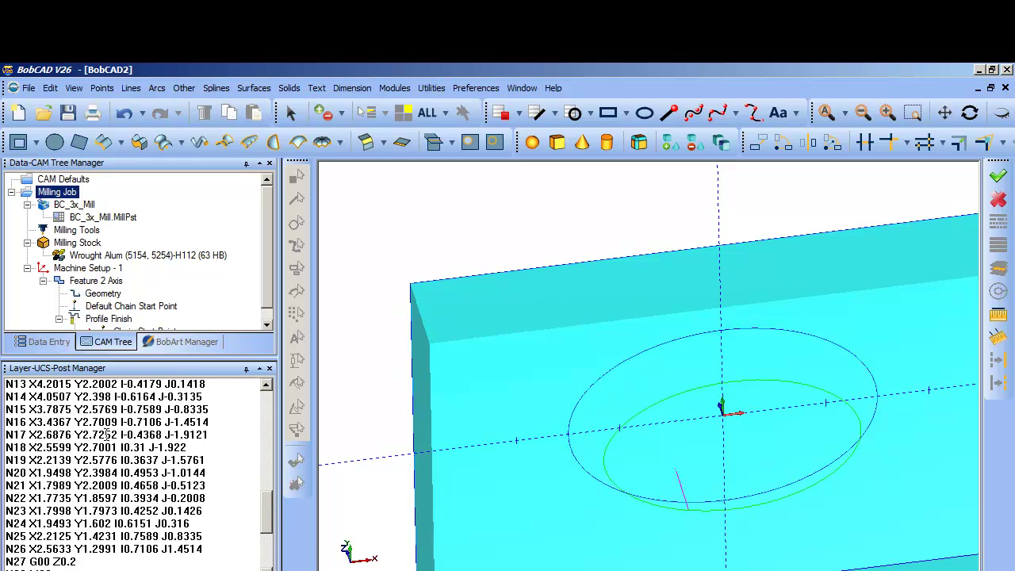
# Open the posted code in the Predator CNC Editor to examine the program, and close the editor.
pyautogui.rightClick(100, 403)
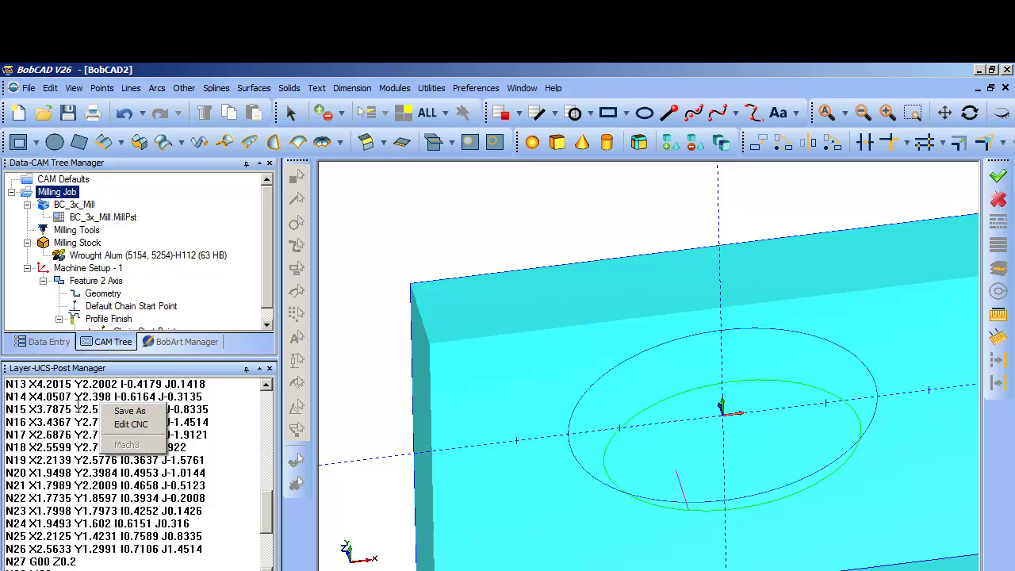
pyautogui.click(78, 408)
pyautogui.rightClick(84, 407)
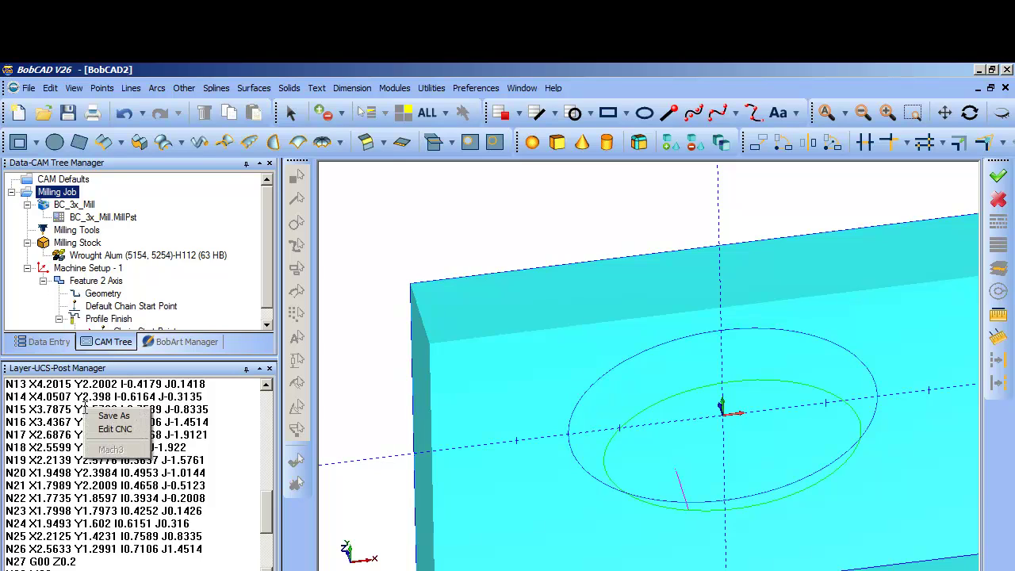
pyautogui.click(115, 428)
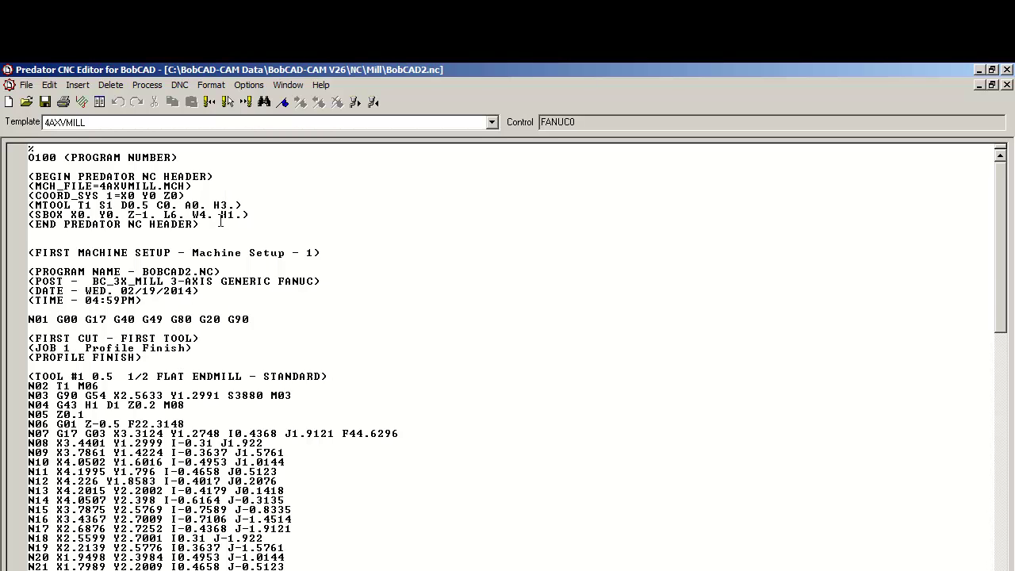
pyautogui.rightClick(167, 216)
pyautogui.click(670, 72)
pyautogui.click(1006, 70)
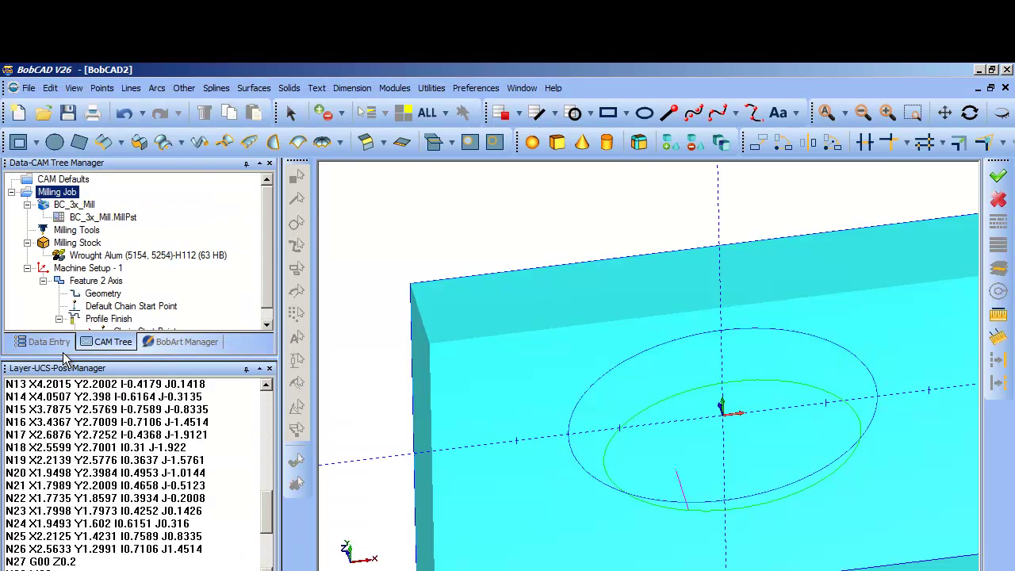
# Save the posted NC code under the file name BobCAD2.nc in the Posts\Mill folder.
pyautogui.rightClick(83, 431)
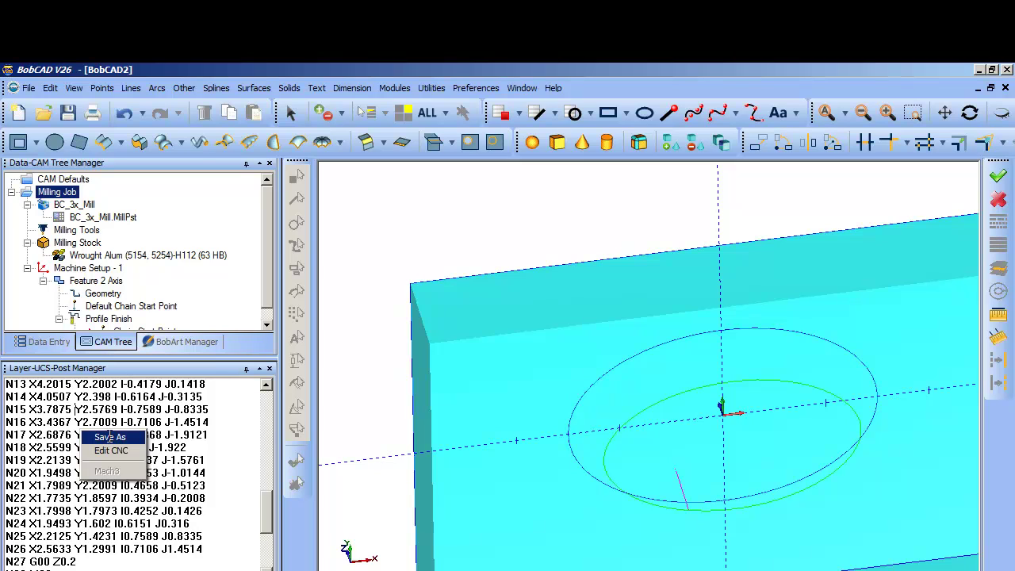
pyautogui.click(109, 437)
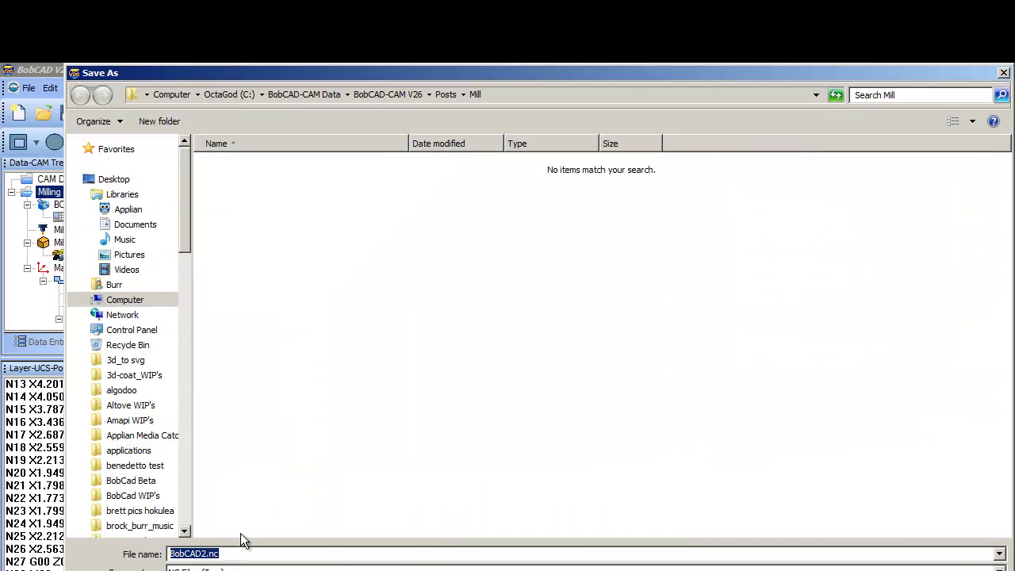
pyautogui.press('End')
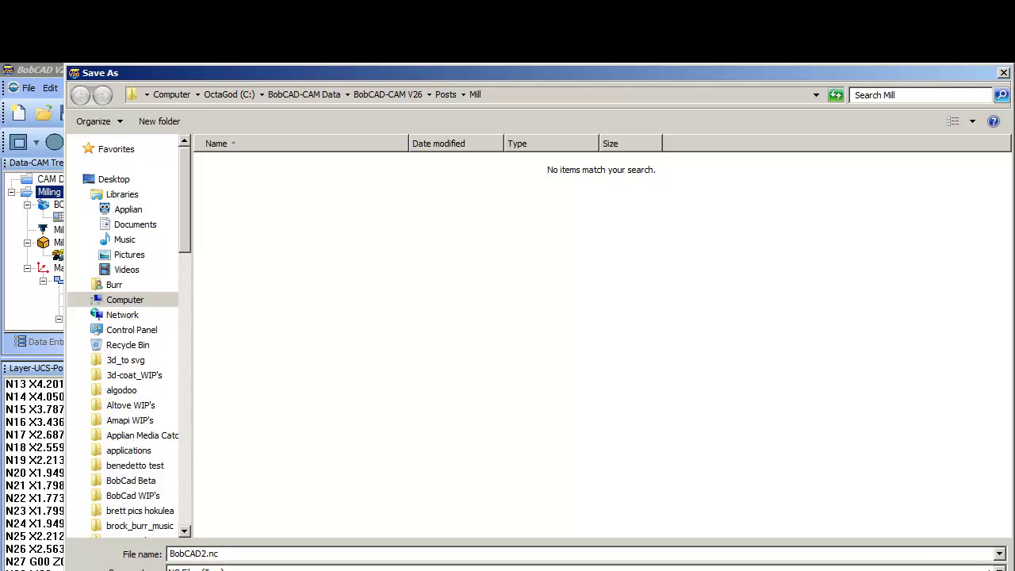
pyautogui.press('Tab')
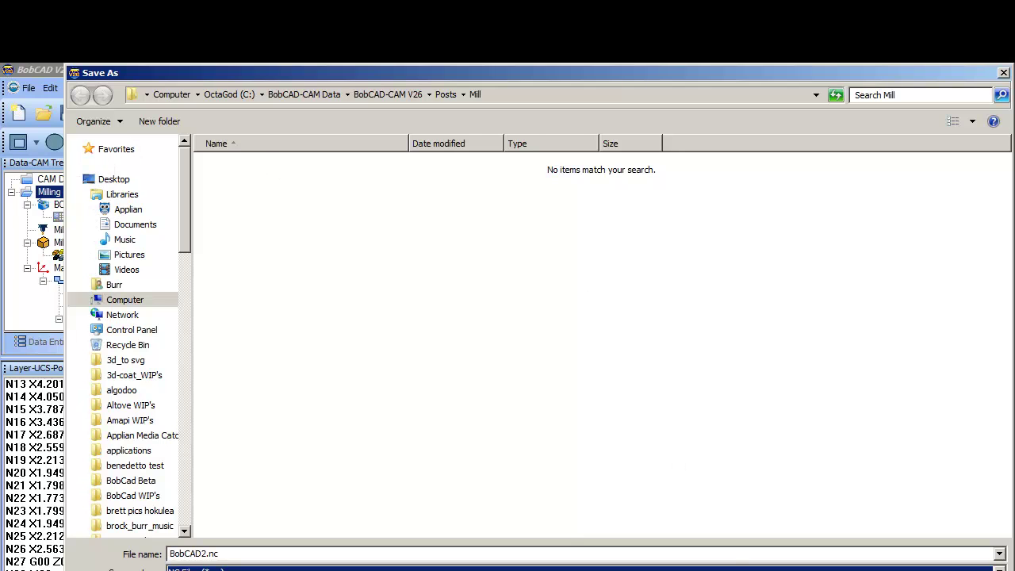
pyautogui.press('Return')
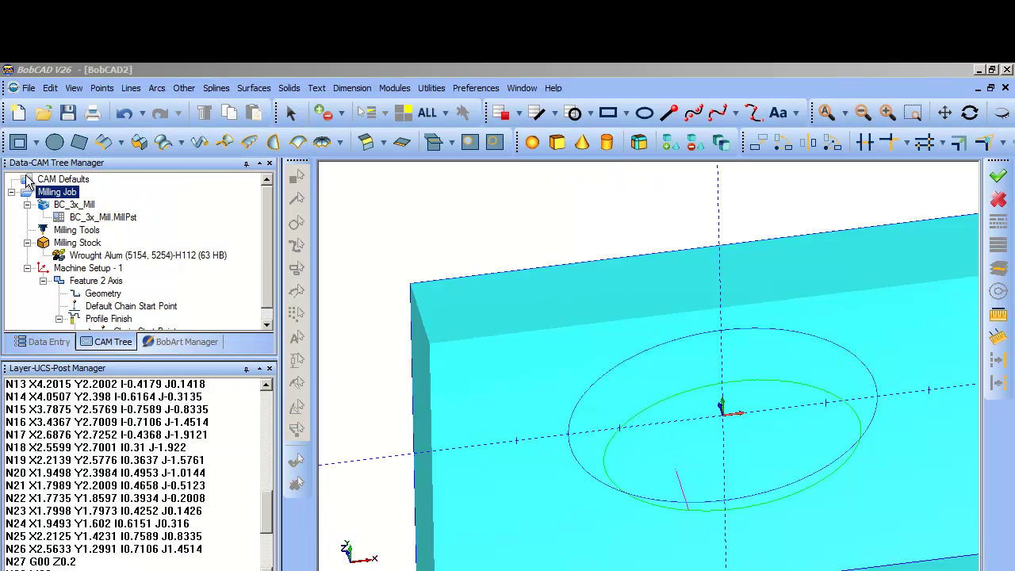
# Open the current settings of the CAM Defaults and view the machine's posting options, including the post processor and NC file path.
pyautogui.click(49, 183)
pyautogui.rightClick(50, 183)
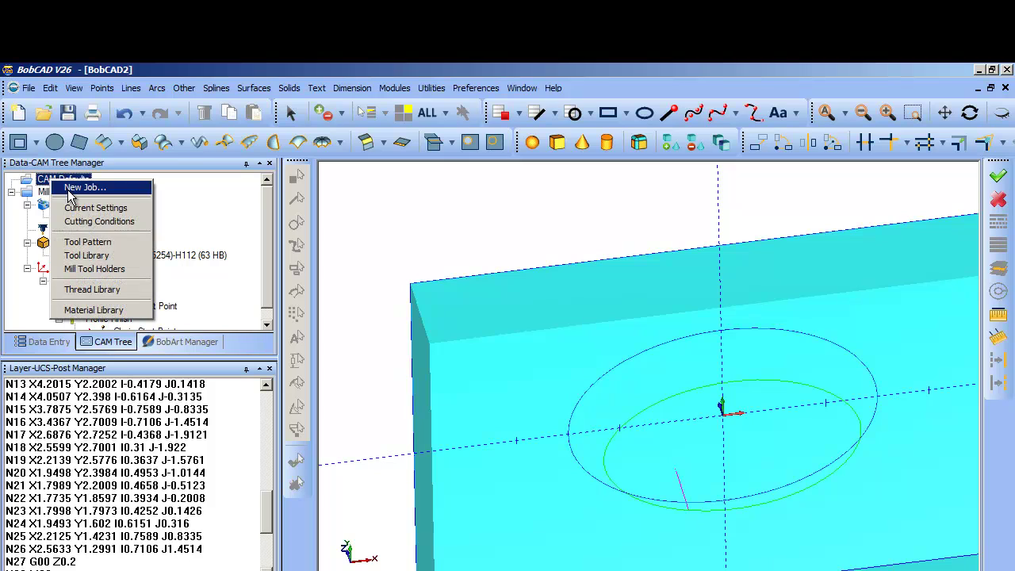
pyautogui.click(99, 208)
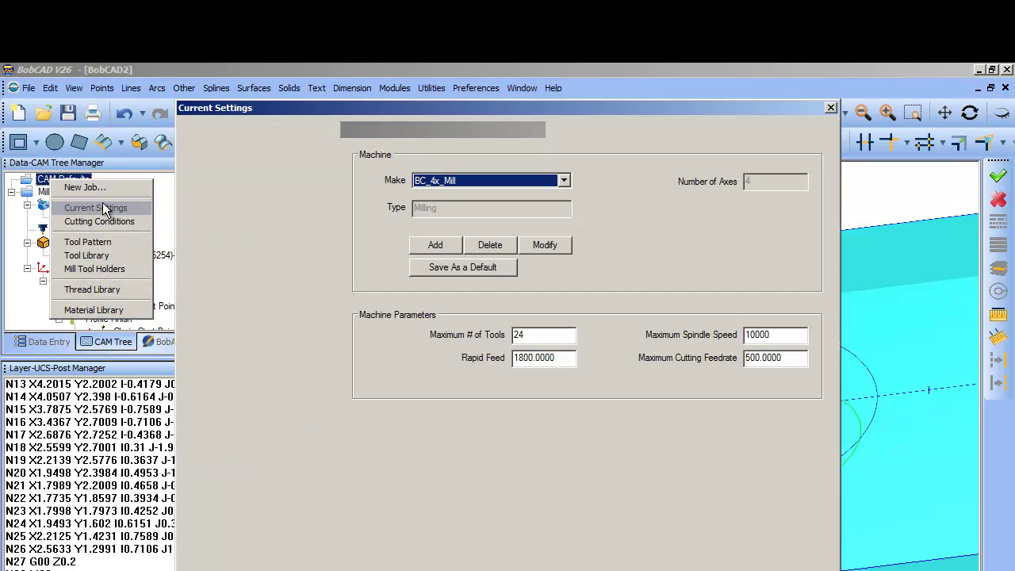
pyautogui.click(239, 168)
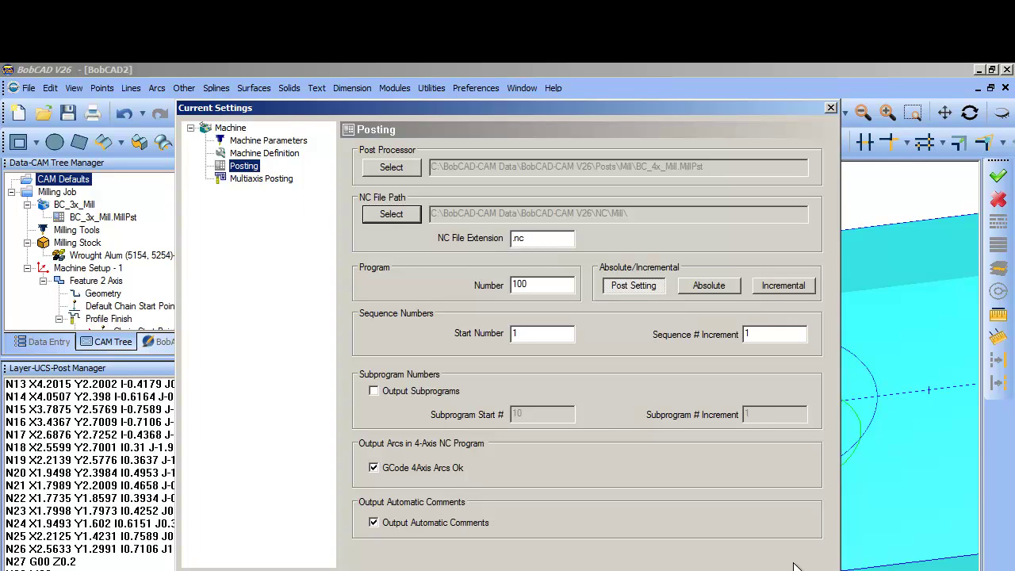
# Close the current settings and save the posted NC code as BobCAD2.nc in the Posts\Mill folder.
pyautogui.rightClick(105, 422)
pyautogui.click(135, 428)
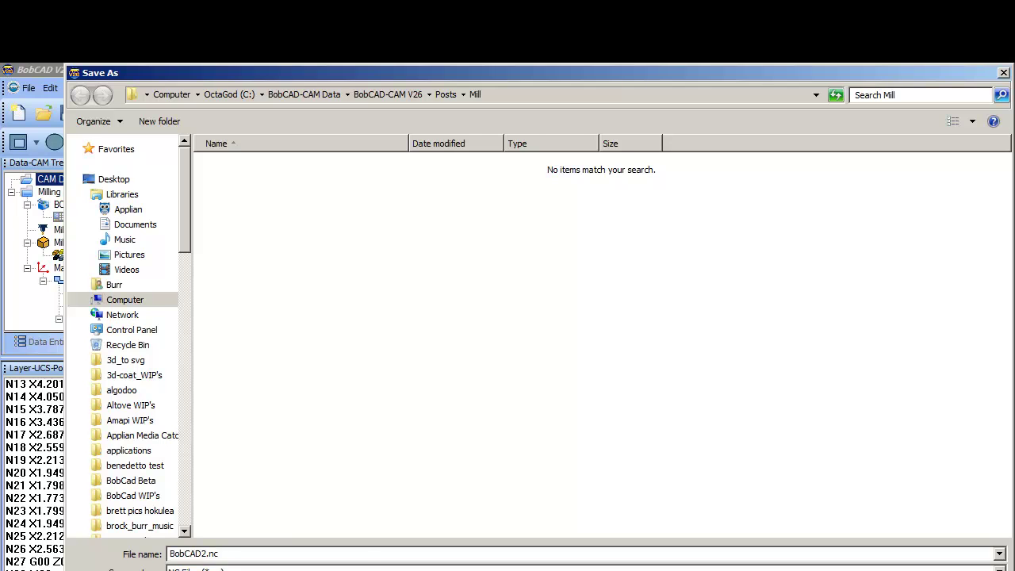
pyautogui.press('Return')
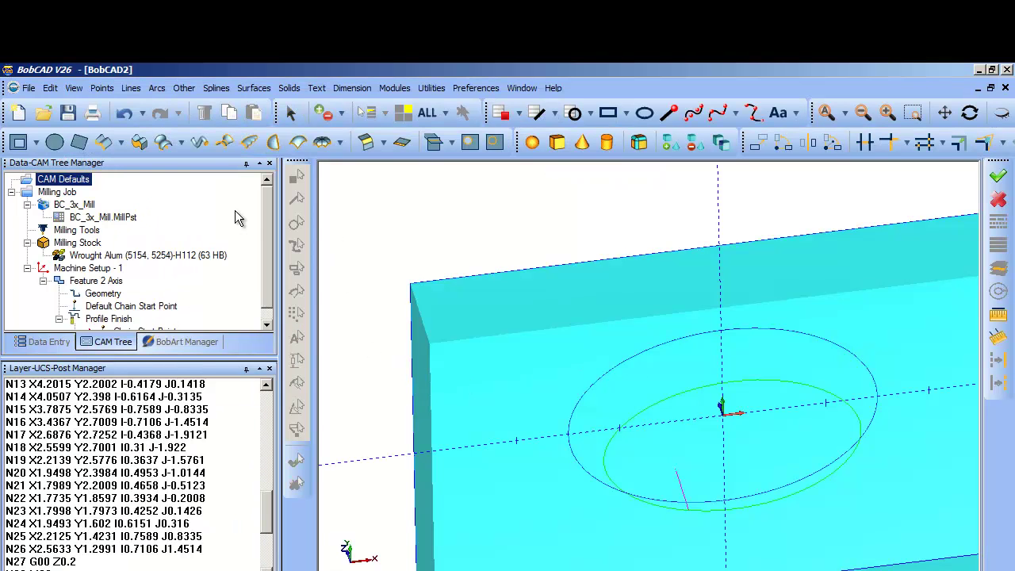
# Review the Milling Job items in the CAM tree, including the post processor, stock material, Profile Finish and chain start point.
pyautogui.click(73, 217)
pyautogui.click(68, 194)
pyautogui.click(103, 255)
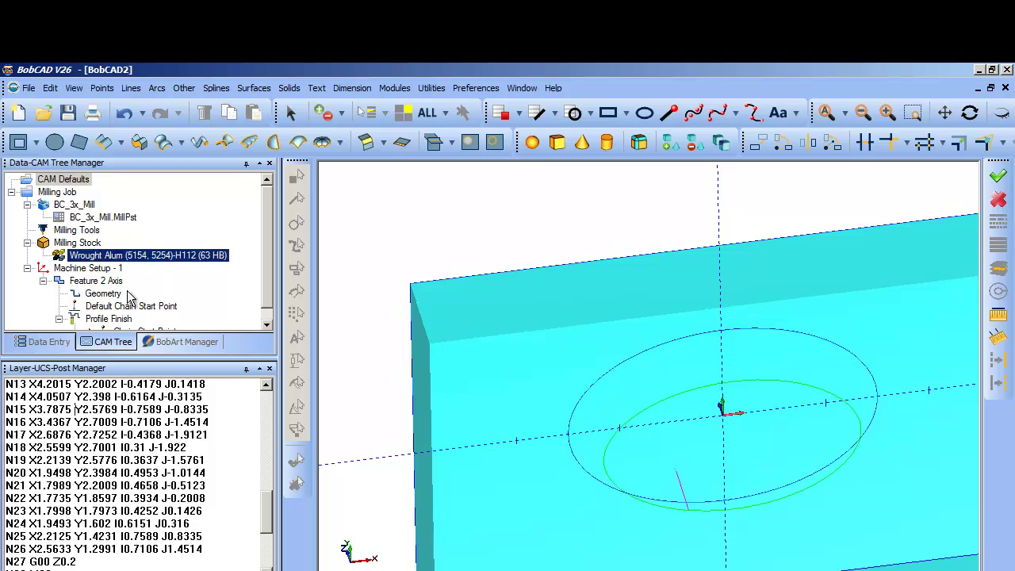
pyautogui.click(141, 329)
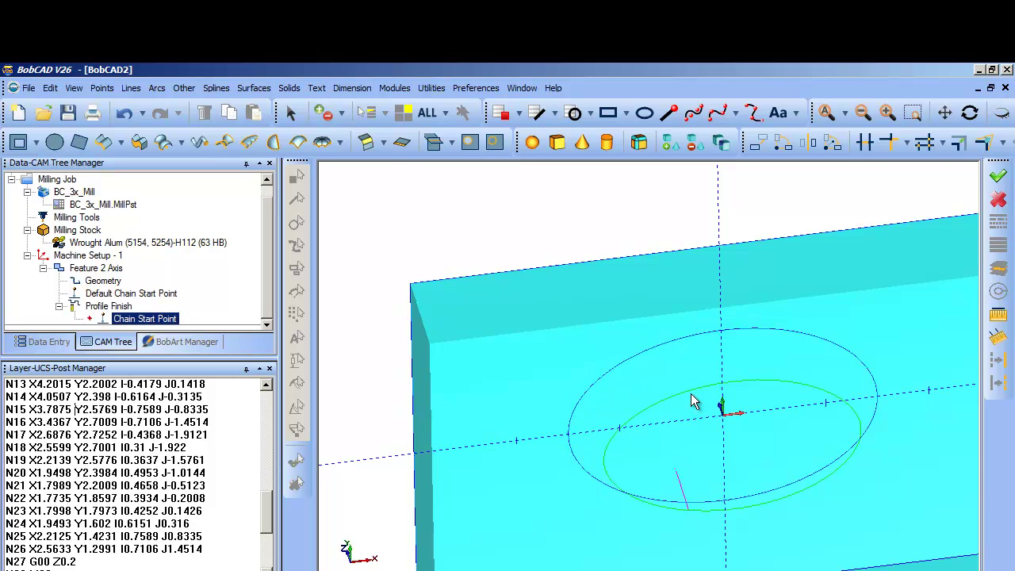
pyautogui.click(73, 240)
pyautogui.click(76, 205)
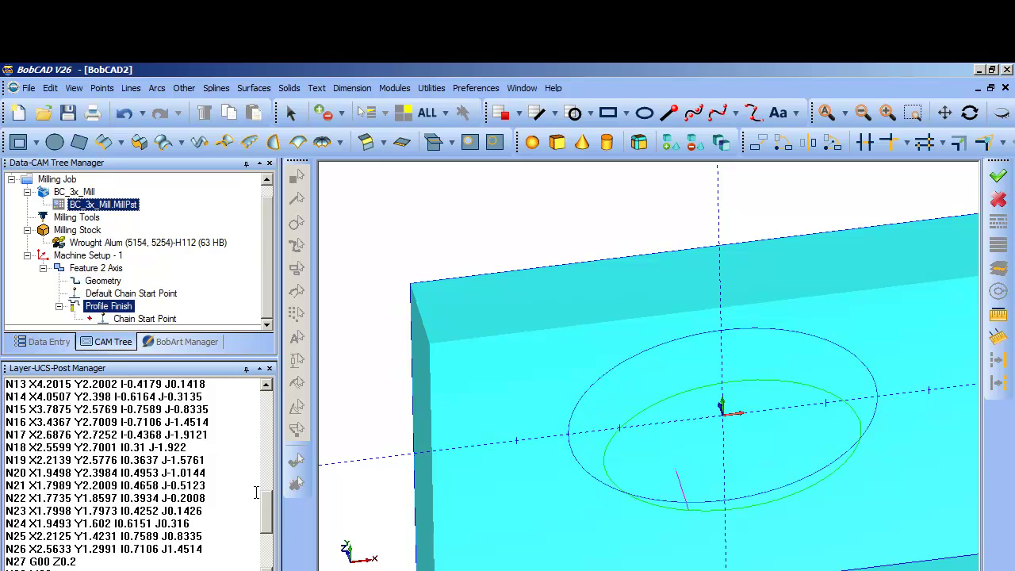
# Read the beginning of the posted code, from the program number and Predator header to the first machine setup and post name.
pyautogui.moveTo(269, 515); pyautogui.dragTo(259, 397)
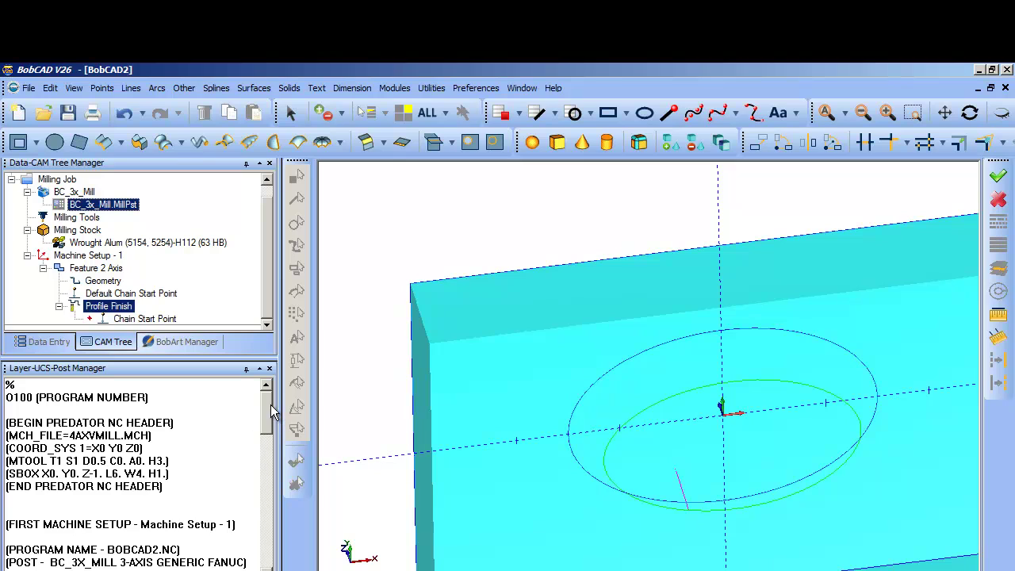
pyautogui.moveTo(270, 404); pyautogui.dragTo(279, 433)
pyautogui.click(108, 244)
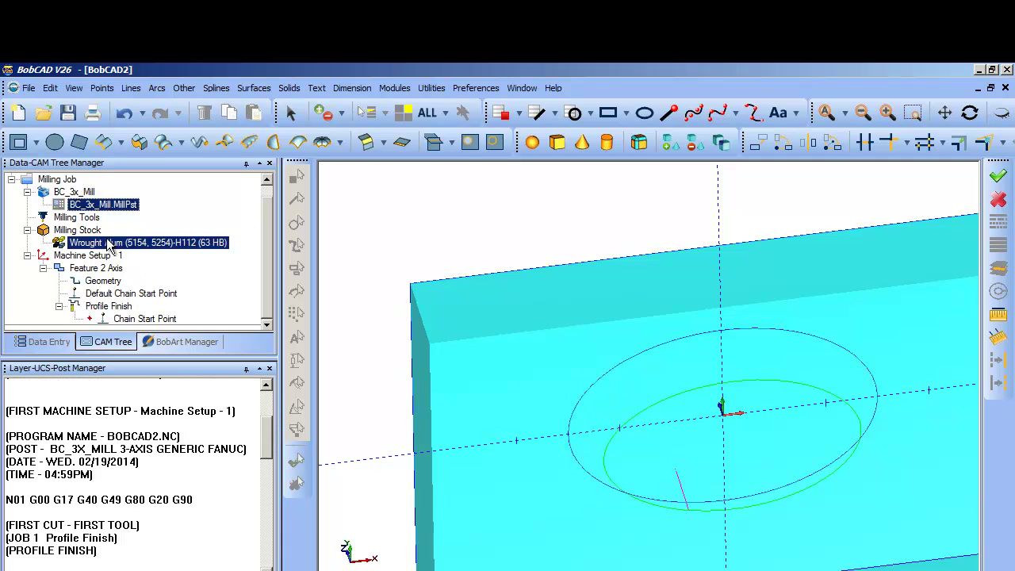
# Open the Milling Job's BC_3x_Mill.MillPst post processor for editing and close it again.
pyautogui.click(88, 205)
pyautogui.rightClick(85, 208)
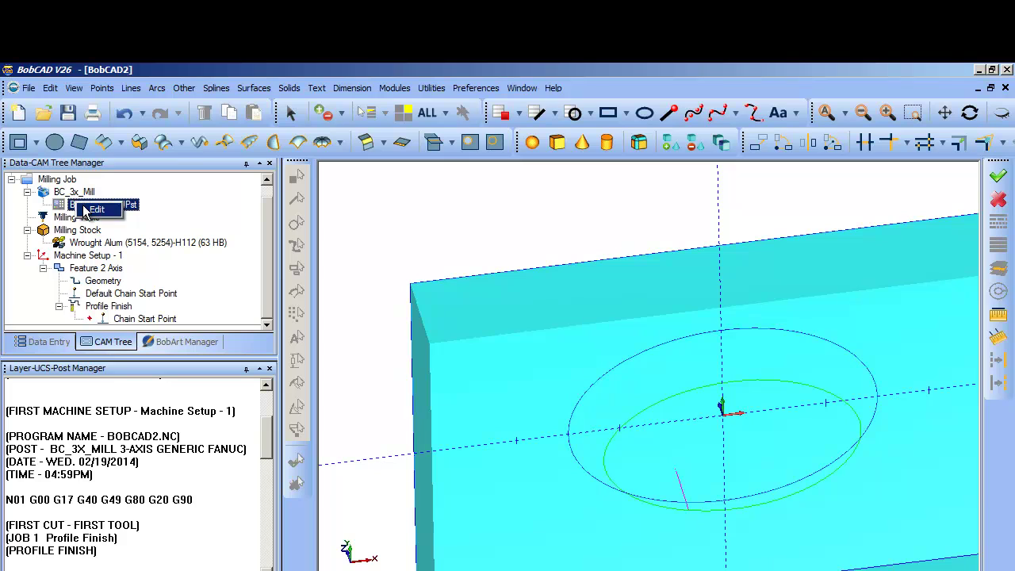
pyautogui.click(96, 209)
pyautogui.click(717, 386)
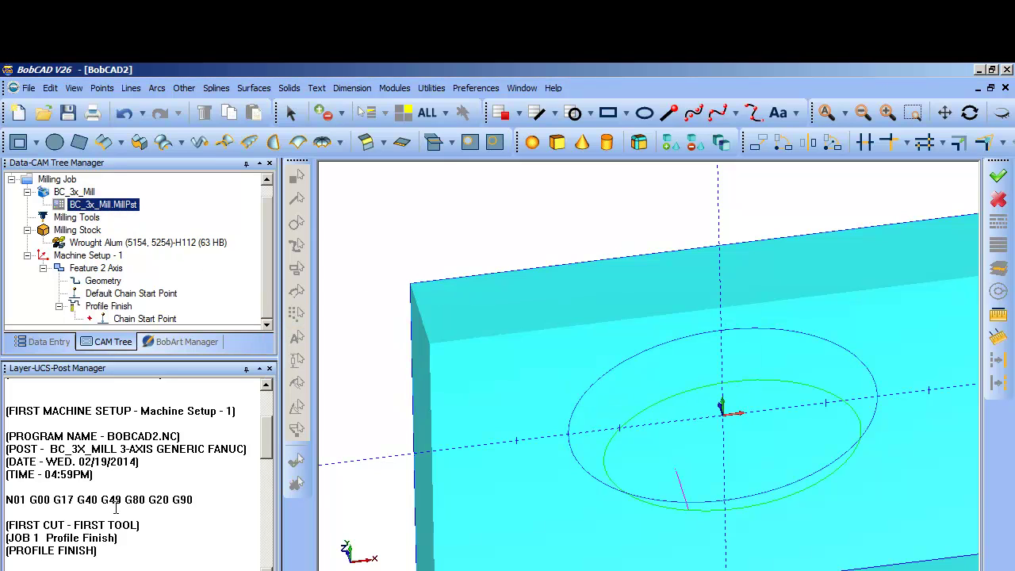
# Read through the posted code from the first tool call to the arc moves, and return to the program's start.
pyautogui.moveTo(274, 432); pyautogui.dragTo(270, 456)
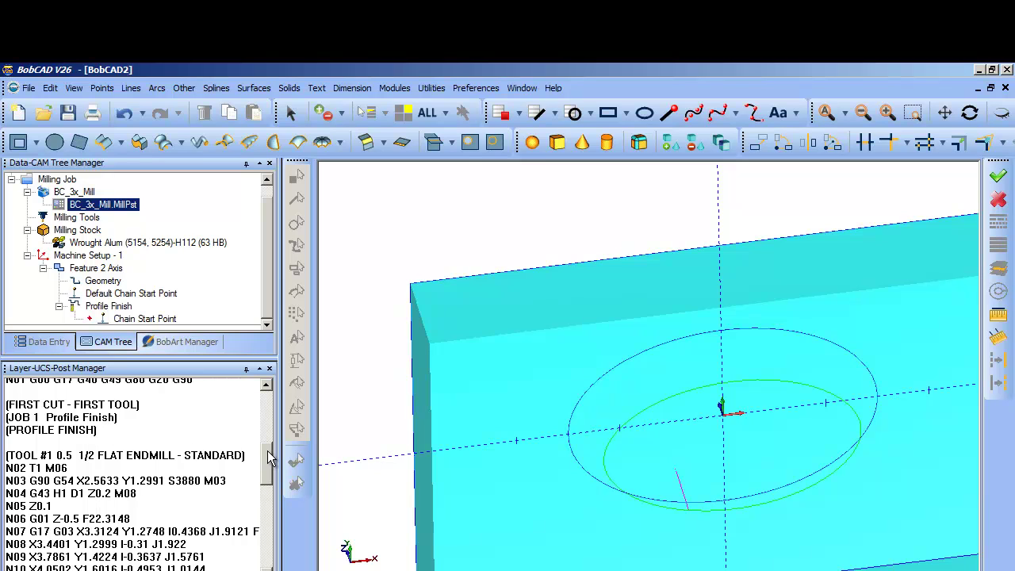
pyautogui.moveTo(268, 463); pyautogui.dragTo(255, 439)
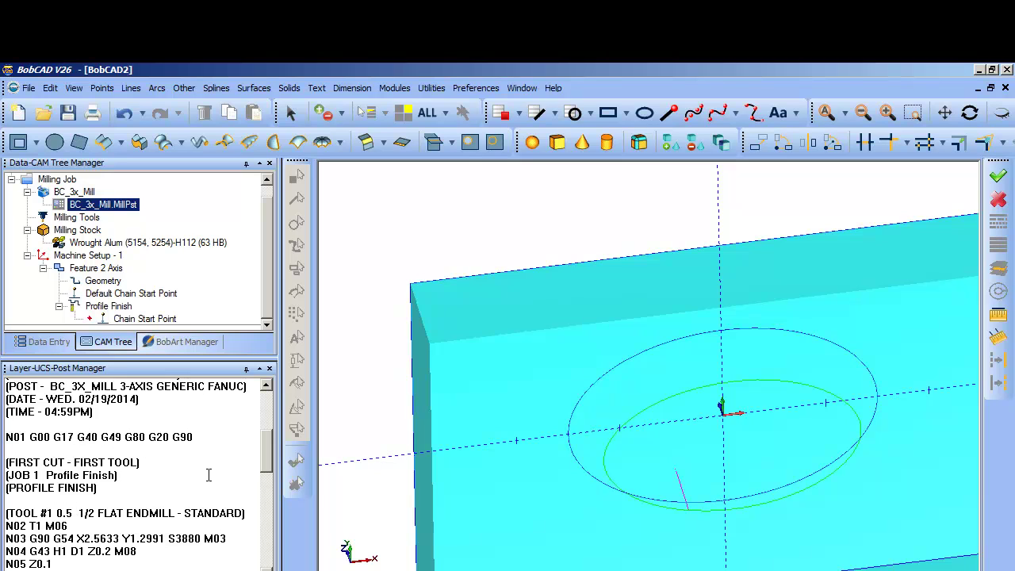
pyautogui.scroll(-5, 262, 444)
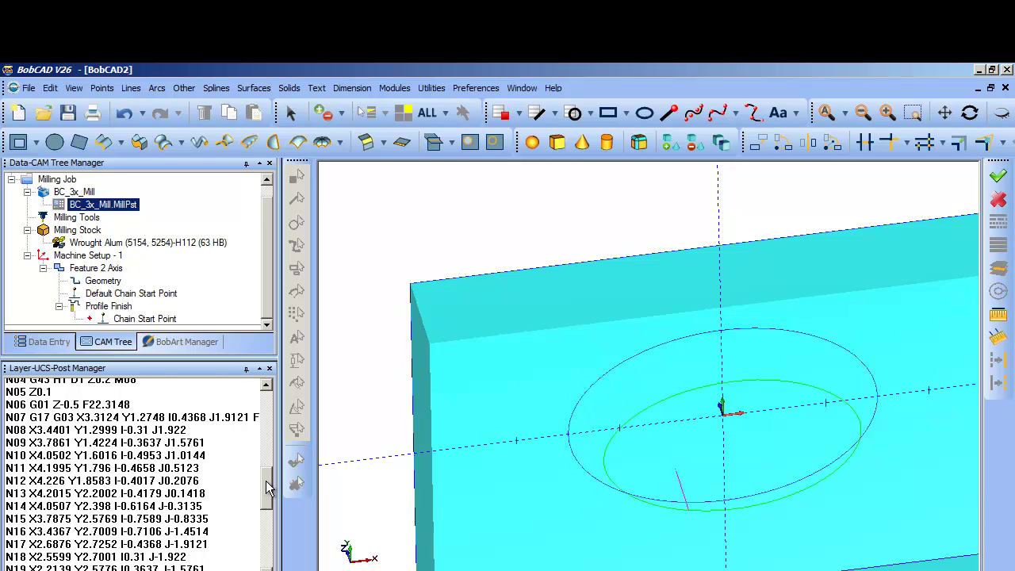
pyautogui.moveTo(266, 481); pyautogui.dragTo(253, 405)
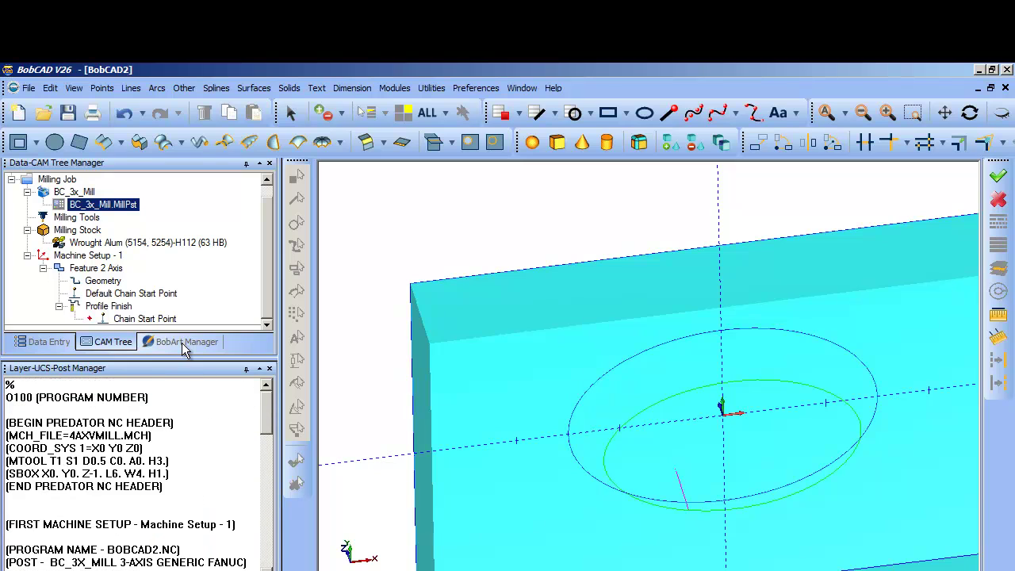
pyautogui.click(159, 243)
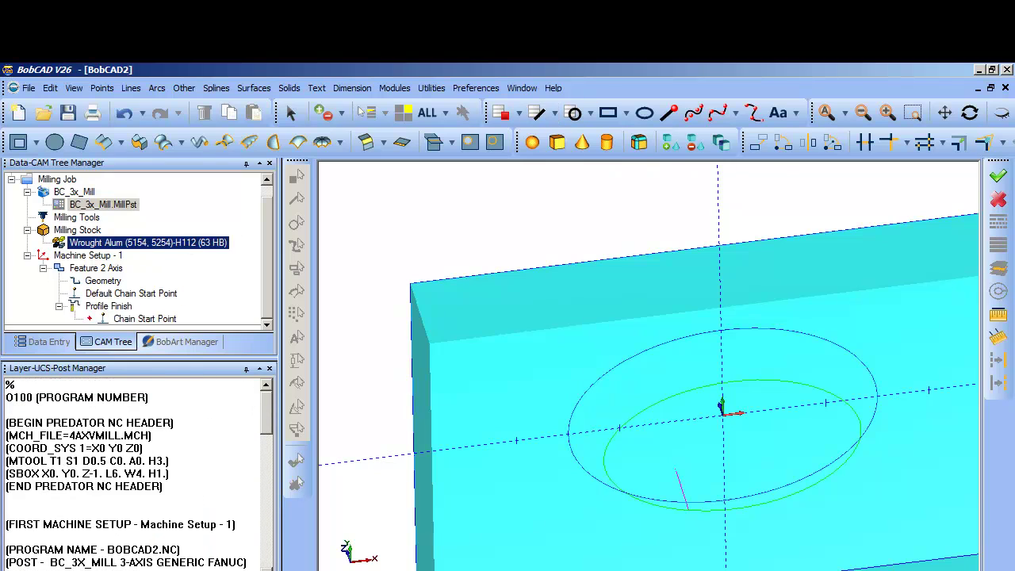